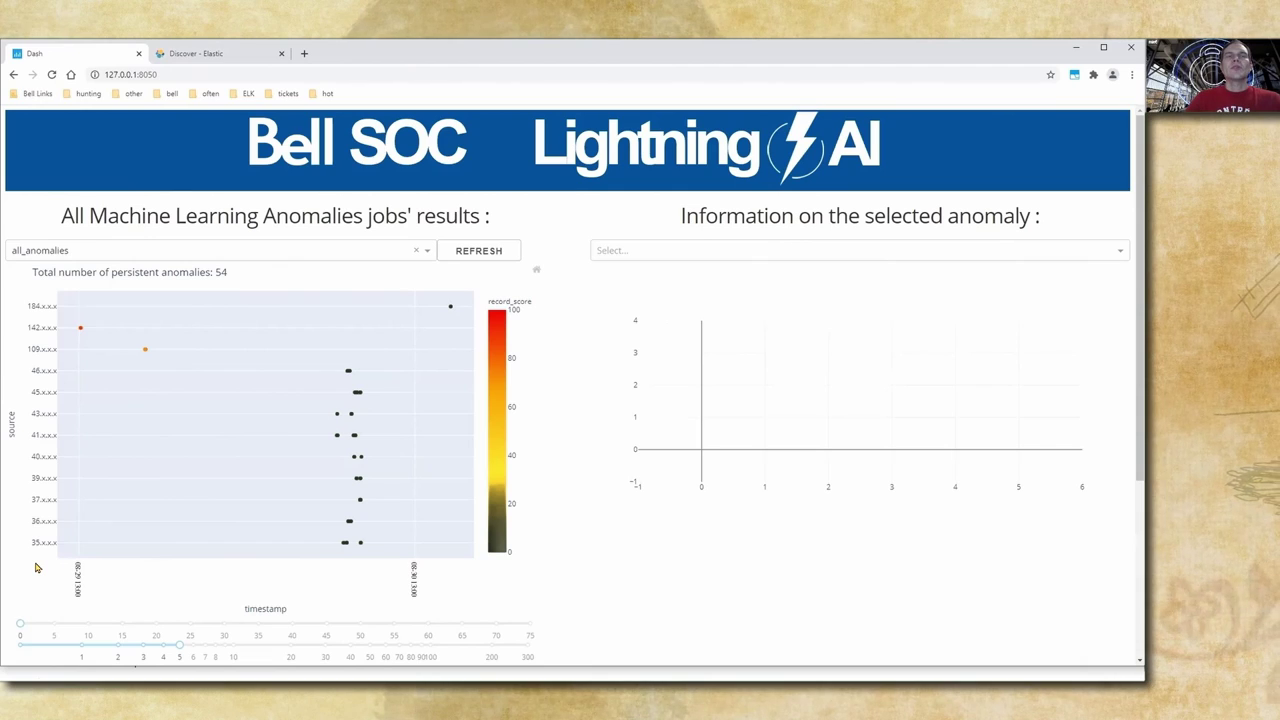
pyautogui.click(407, 255)
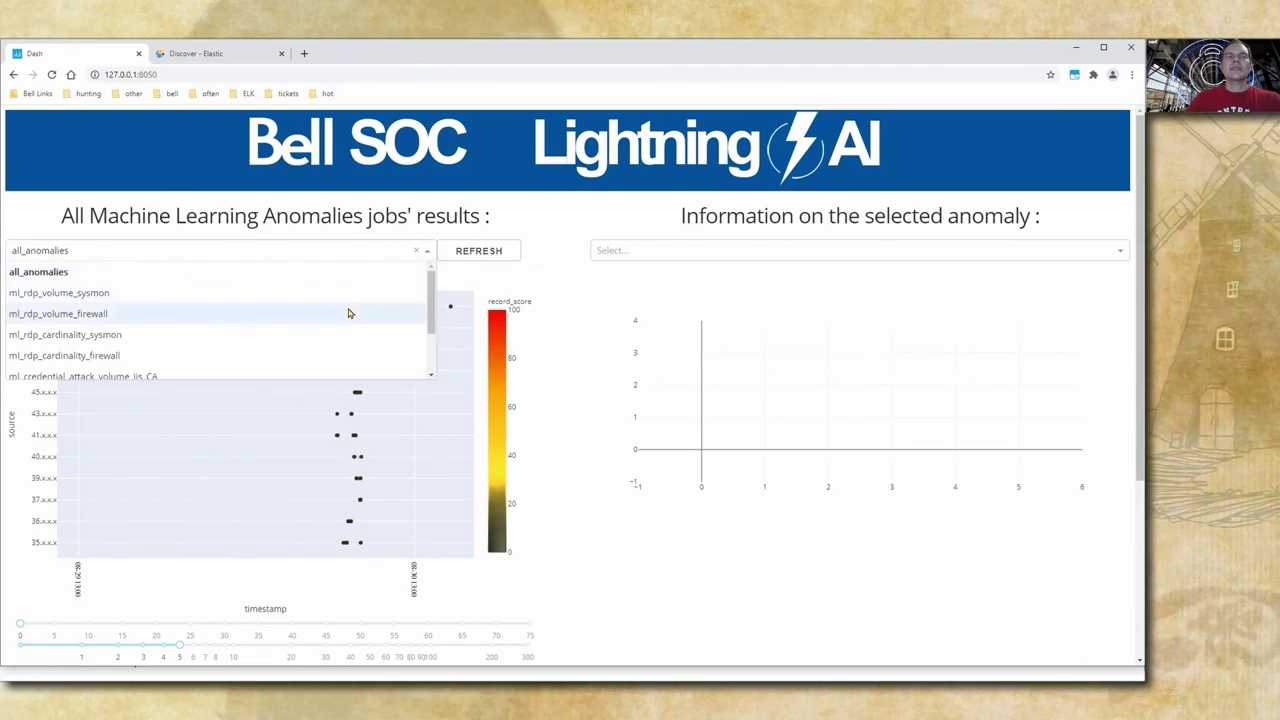
pyautogui.scroll(-2, 348, 314)
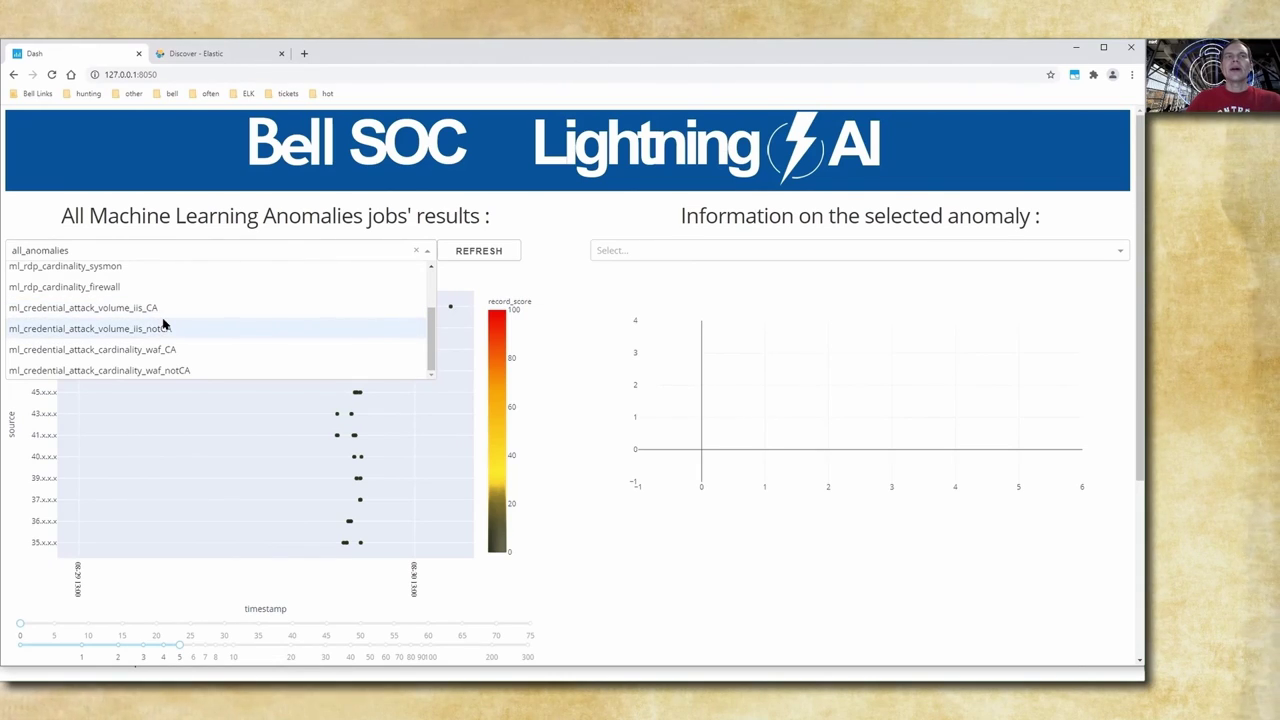
pyautogui.click(540, 202)
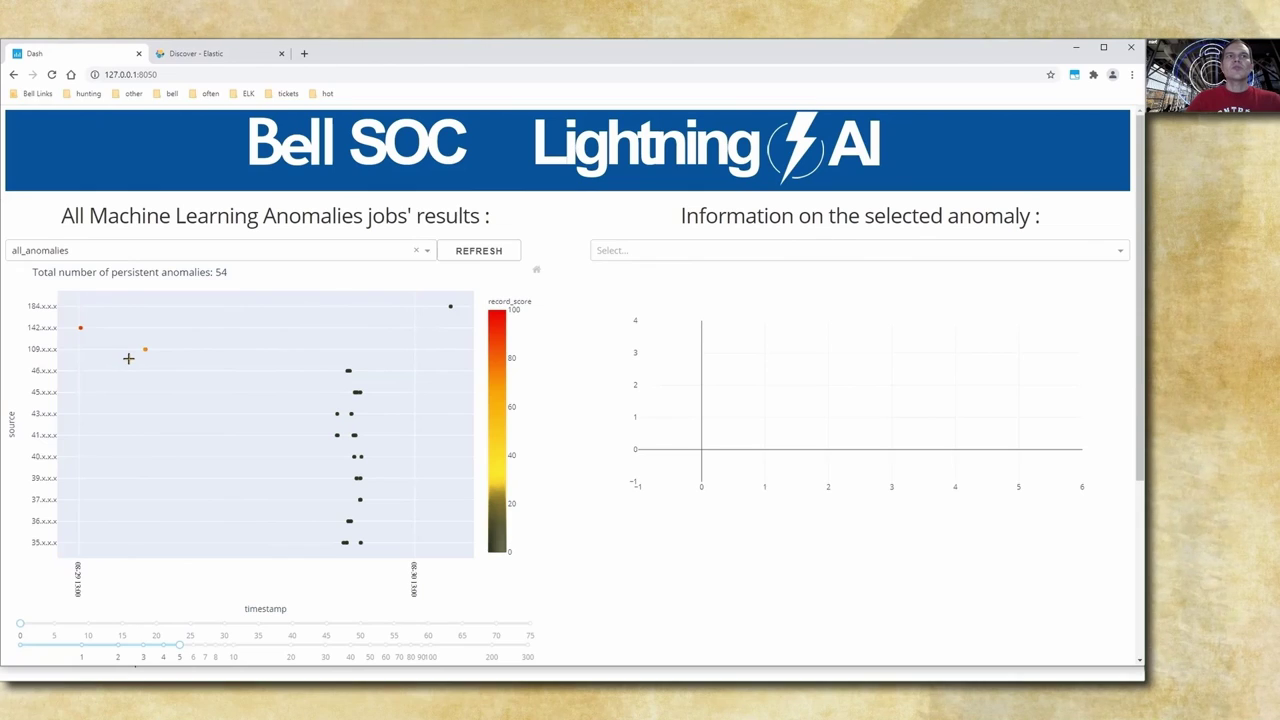
# Box-zoom the scatter plot onto source 109.x.x.x and read its anomaly tooltip (scores 71.21, 85.22)
pyautogui.moveTo(127, 359); pyautogui.dragTo(163, 340)
pyautogui.moveTo(219, 465); pyautogui.dragTo(310, 400)
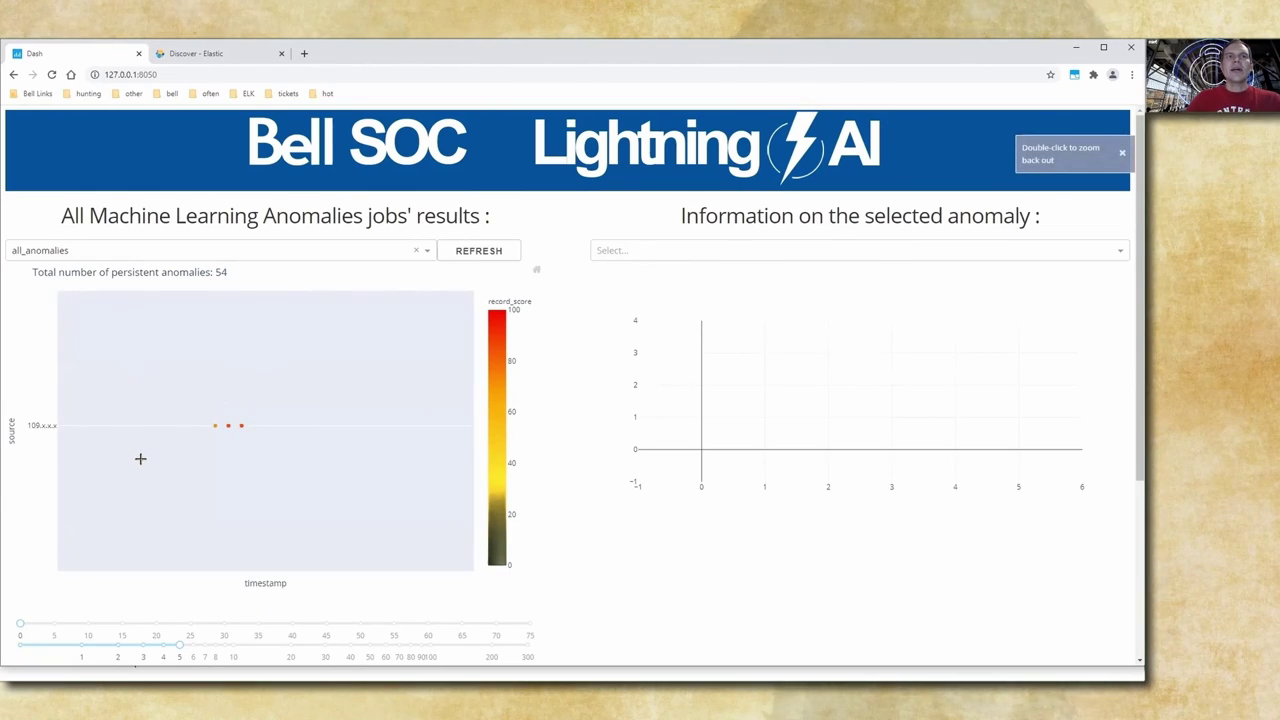
pyautogui.moveTo(205, 425)
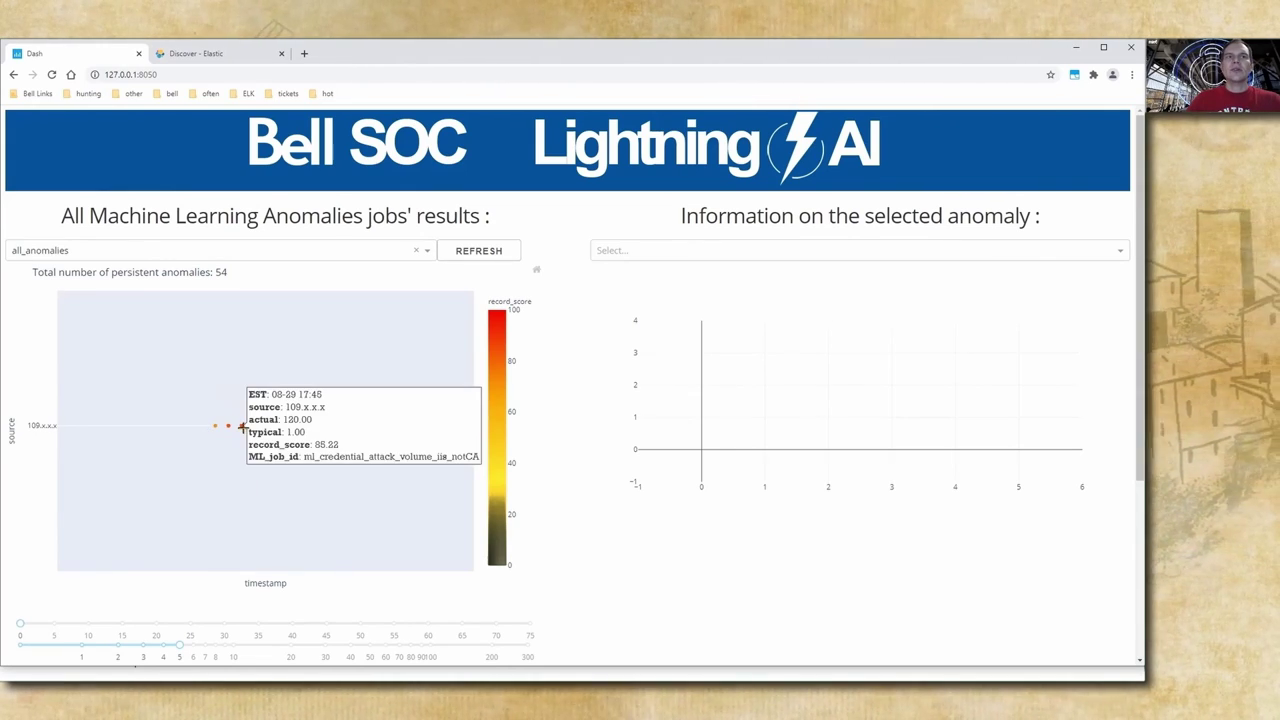
# Load the 109.x.x.x anomaly's IIS breakdown and move the url axis leftward
pyautogui.click(241, 427)
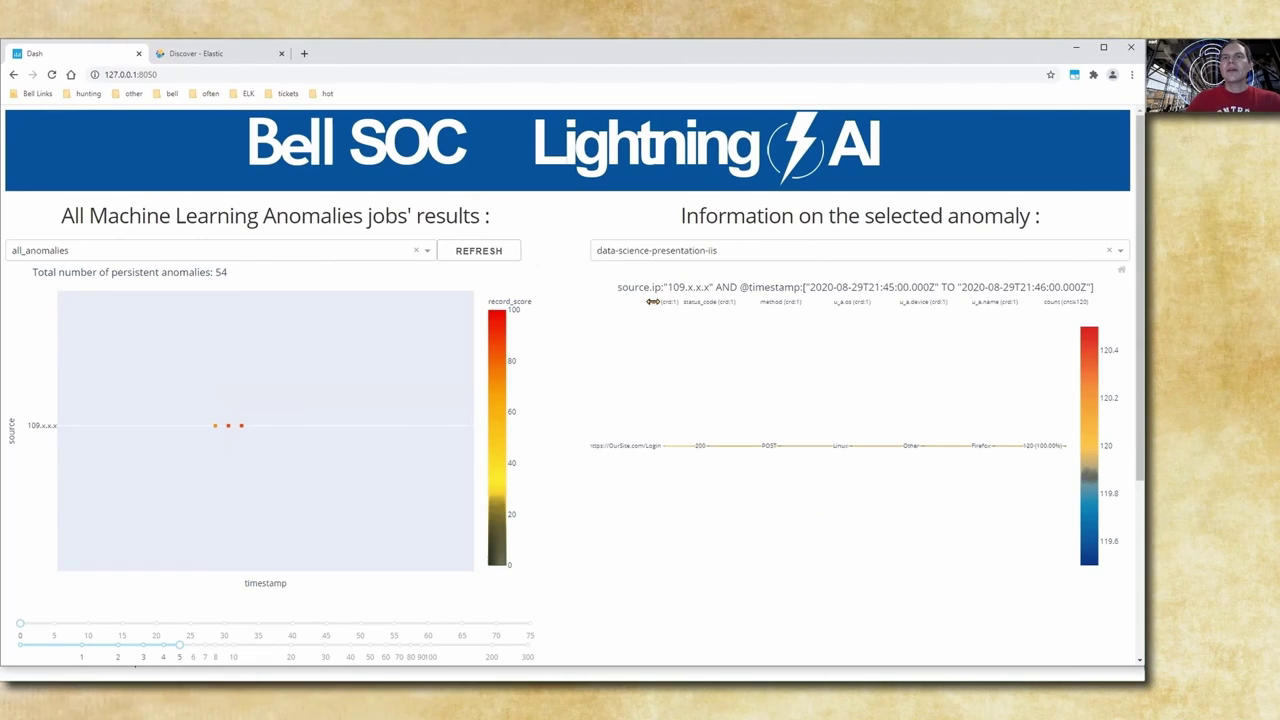
pyautogui.moveTo(652, 301); pyautogui.dragTo(650, 320)
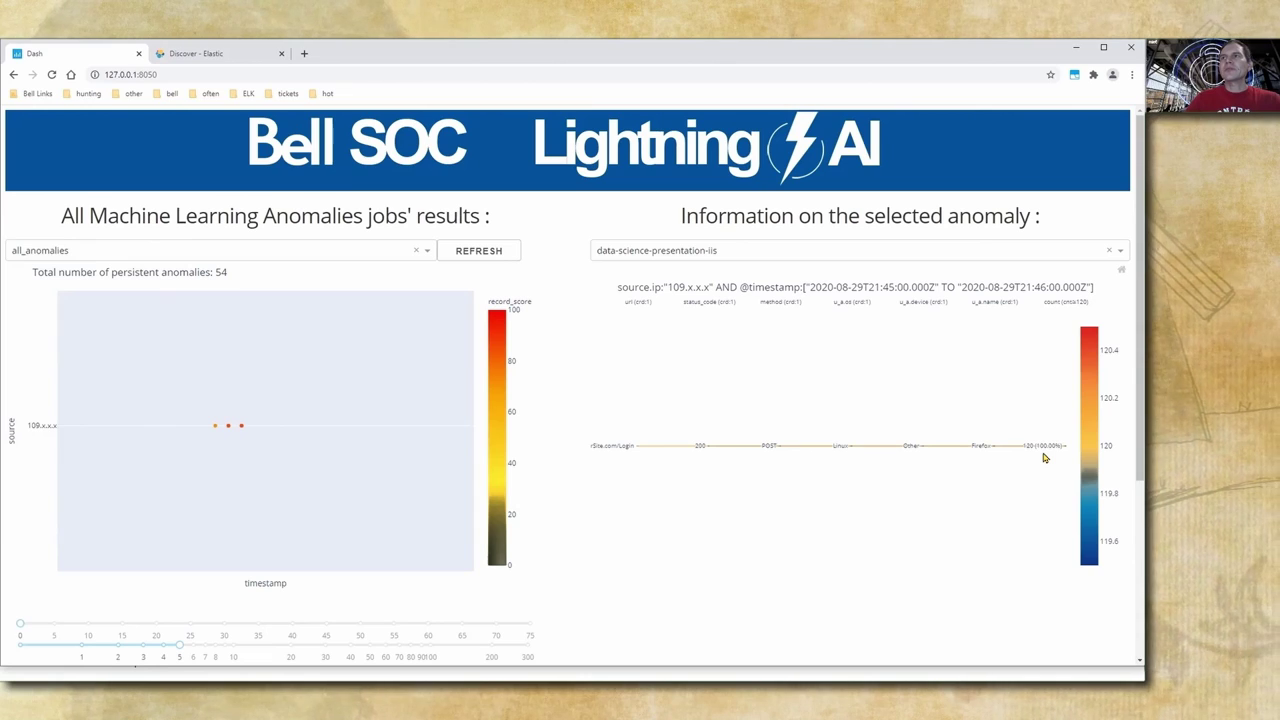
# Switch the details to data-science-presentation-waf and move the user axis between action and method
pyautogui.click(1120, 252)
pyautogui.click(720, 335)
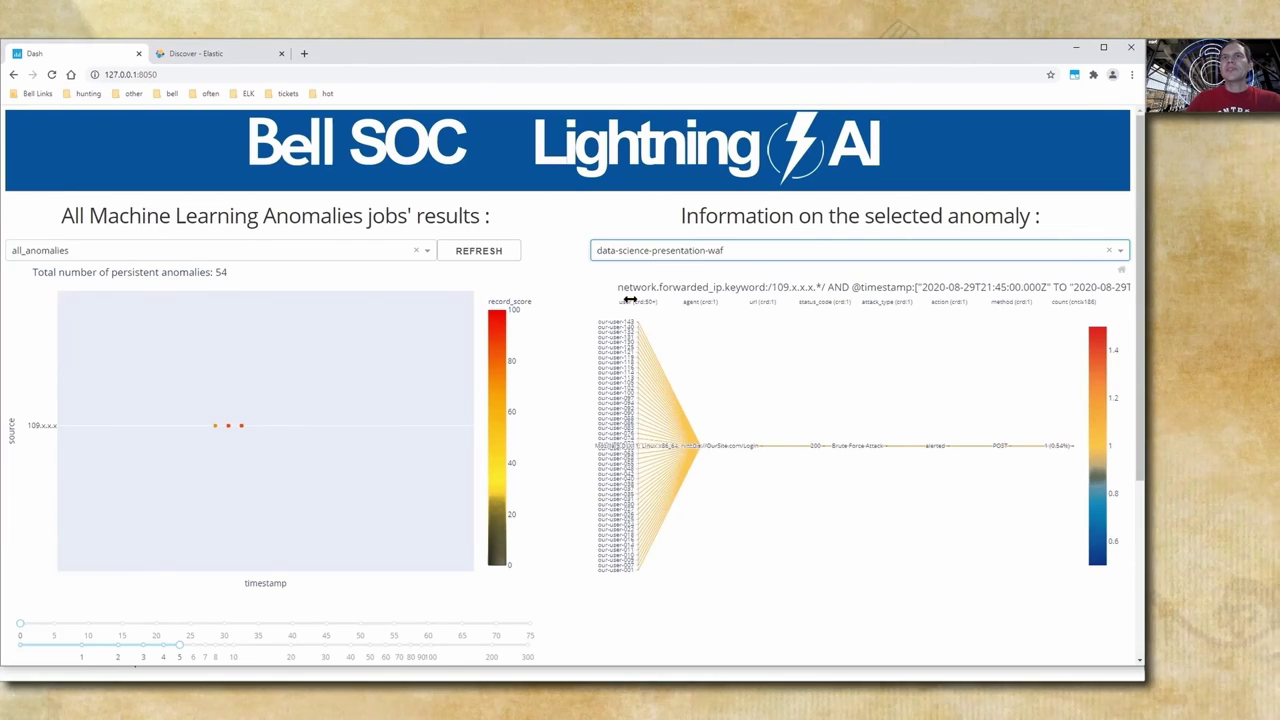
pyautogui.moveTo(630, 299); pyautogui.dragTo(945, 303)
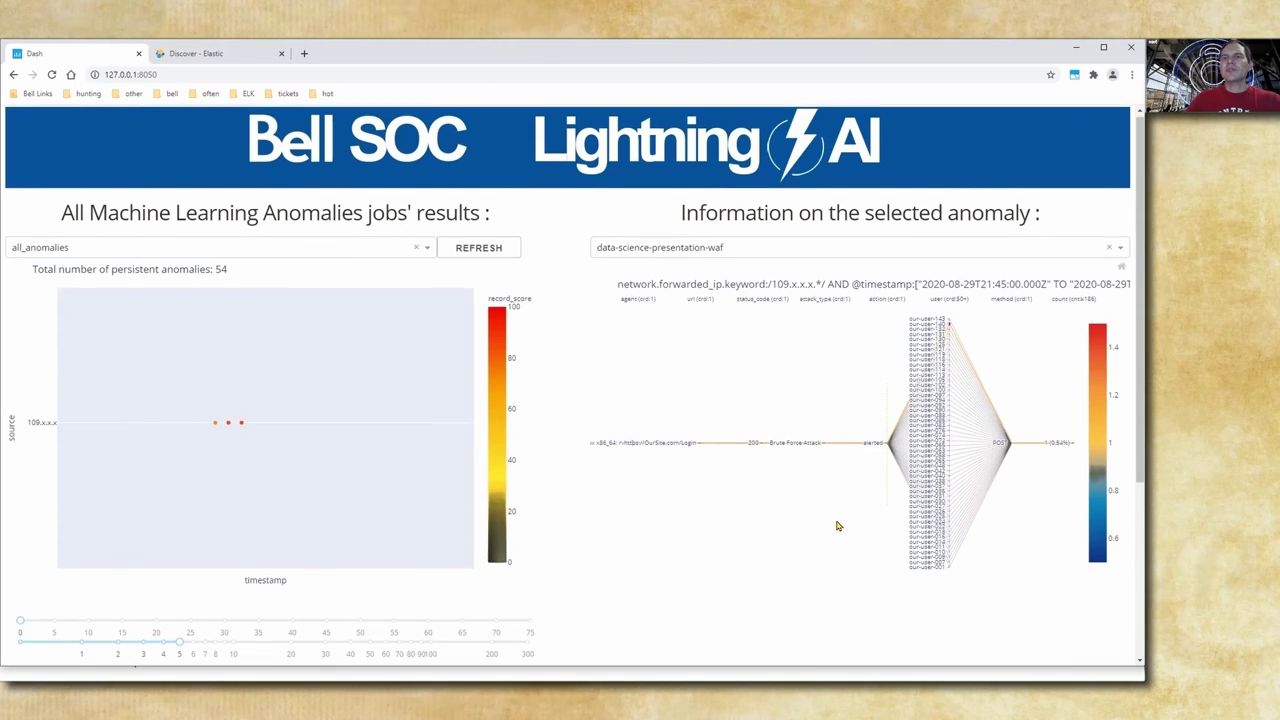
pyautogui.scroll(-3, 837, 525)
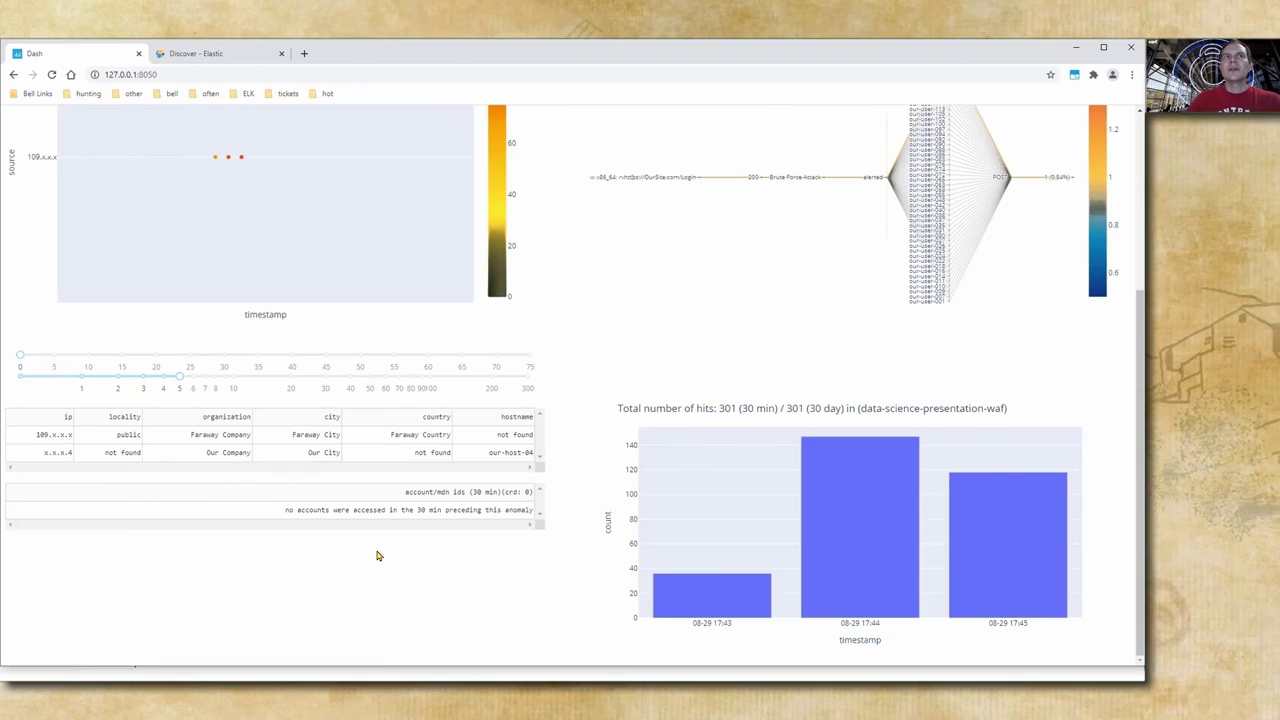
pyautogui.scroll(3, 377, 555)
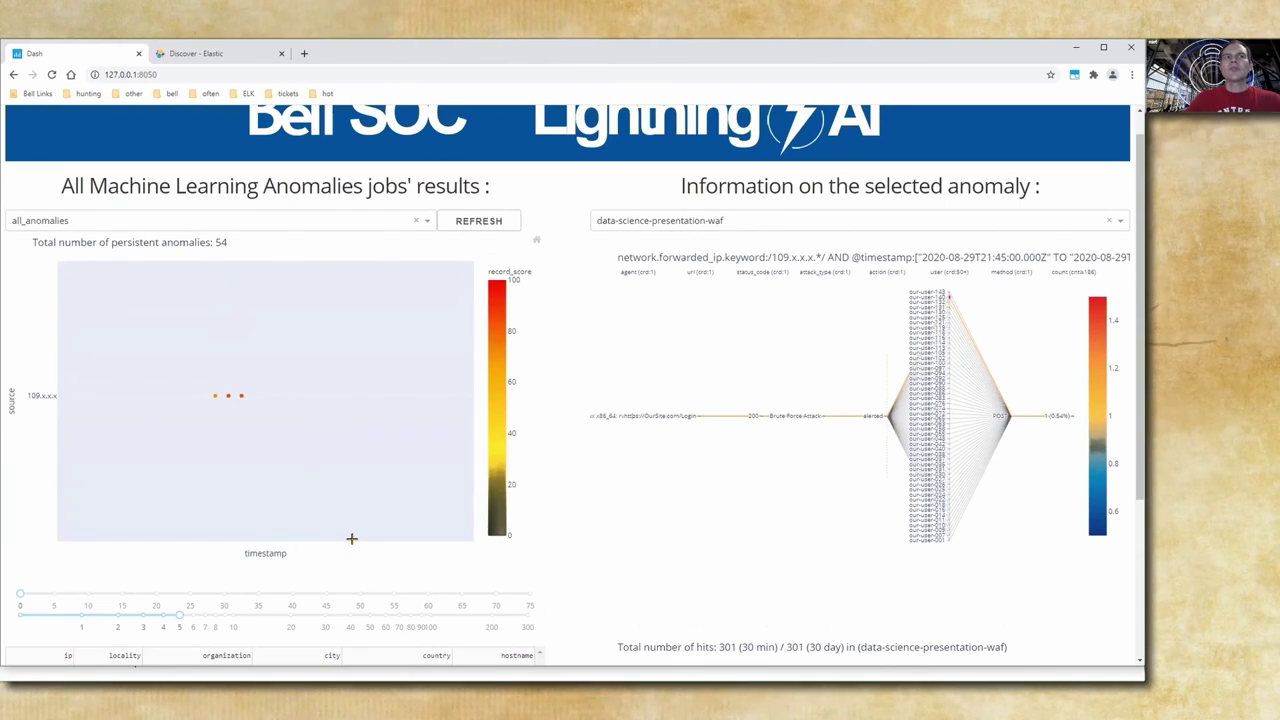
# Reset axes, zoom to the lower sources, load 41.x.x.x's WAF details and highlight our-user-035
pyautogui.click(537, 242)
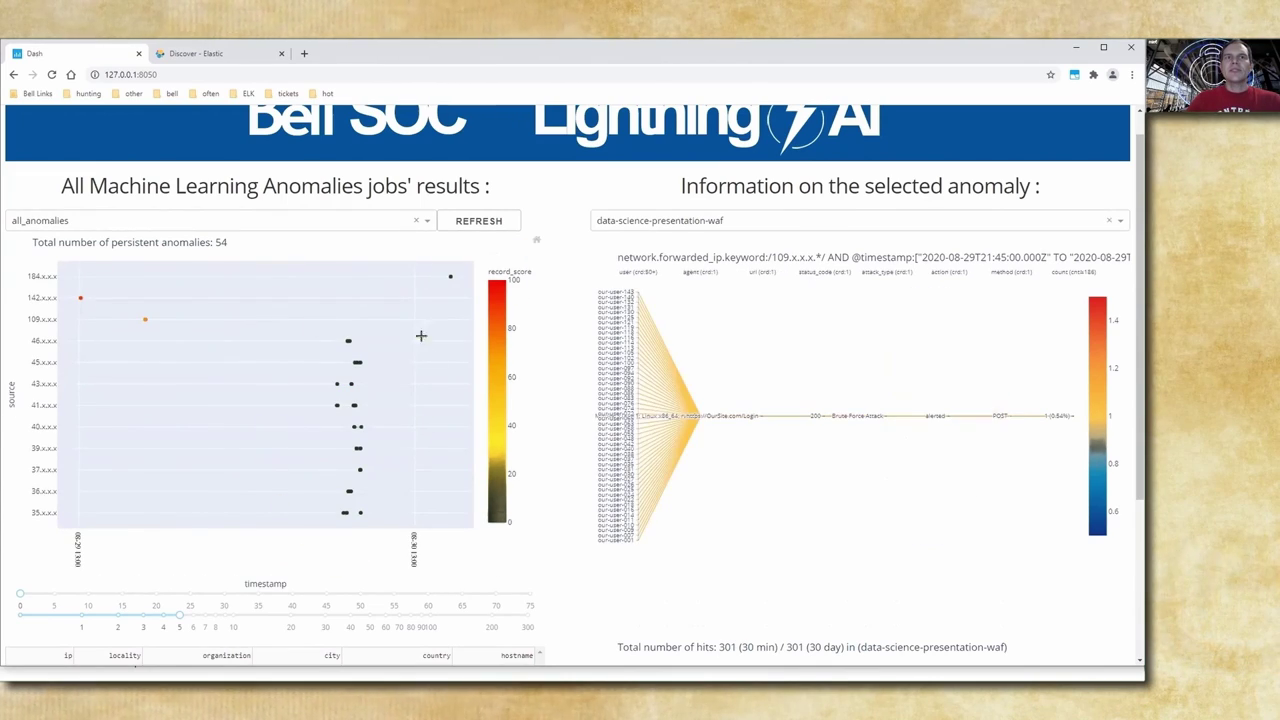
pyautogui.moveTo(298, 326); pyautogui.dragTo(406, 519)
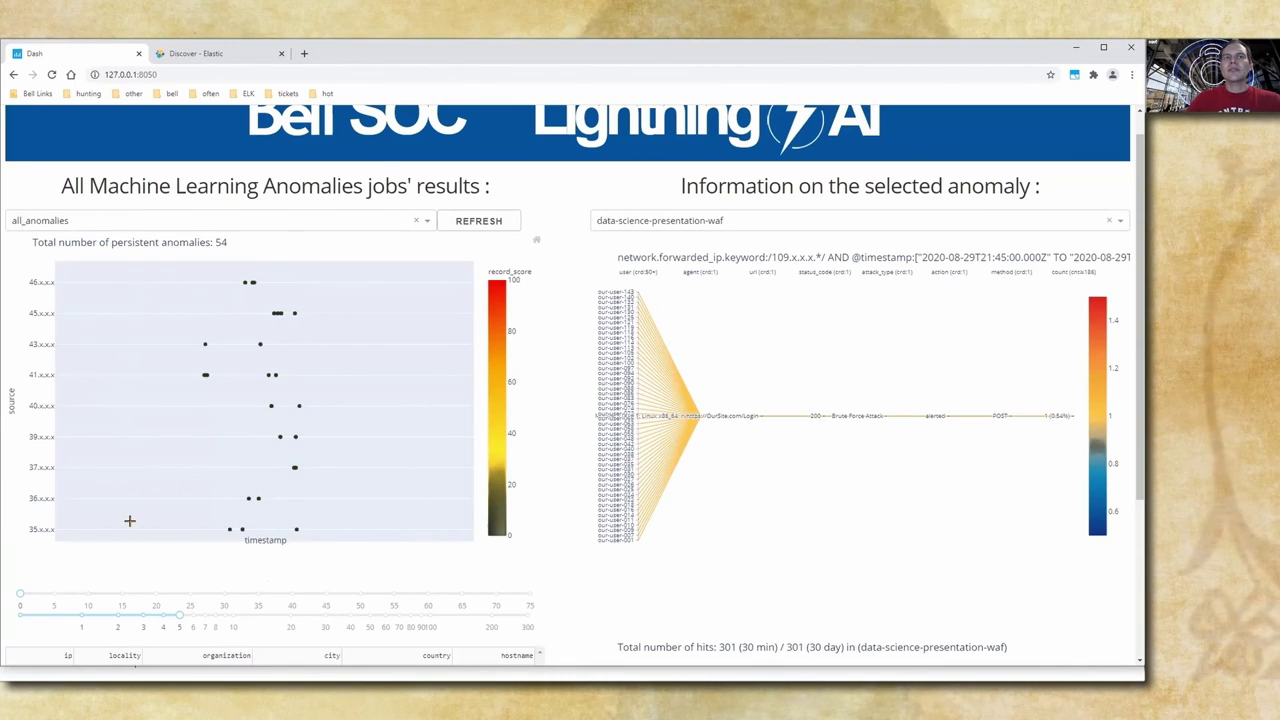
pyautogui.click(273, 375)
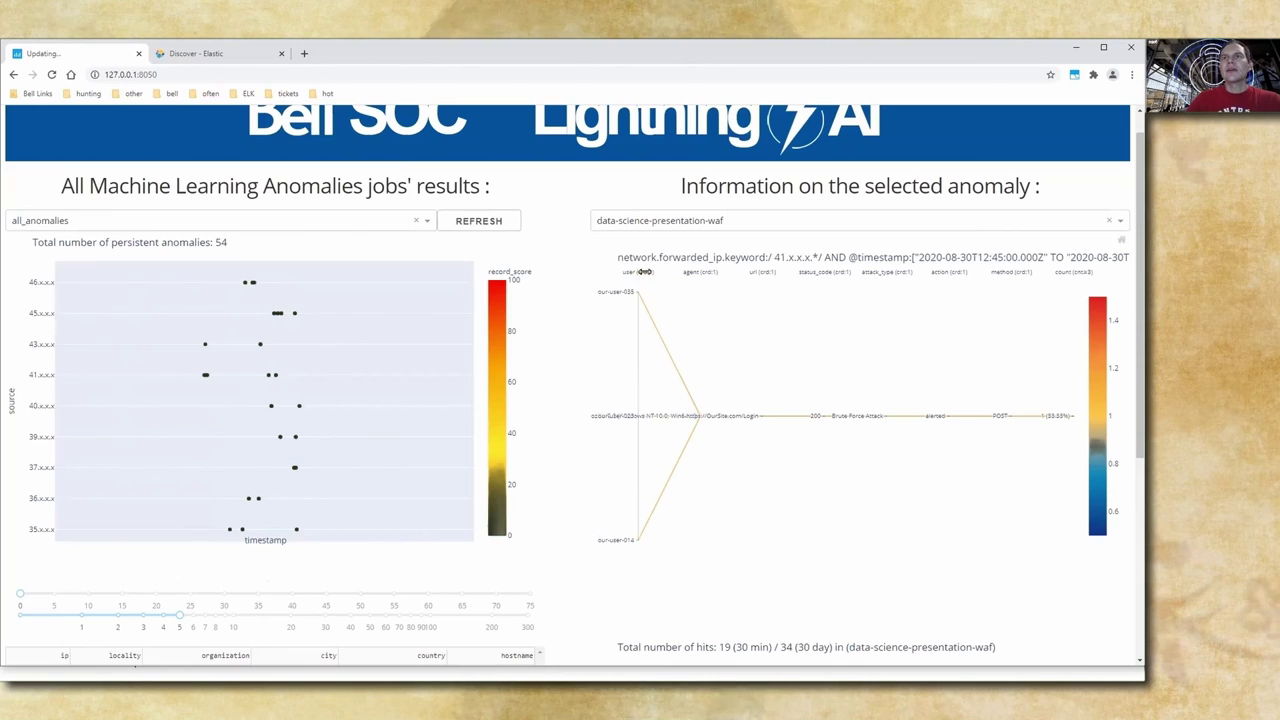
pyautogui.moveTo(958, 270); pyautogui.dragTo(957, 318)
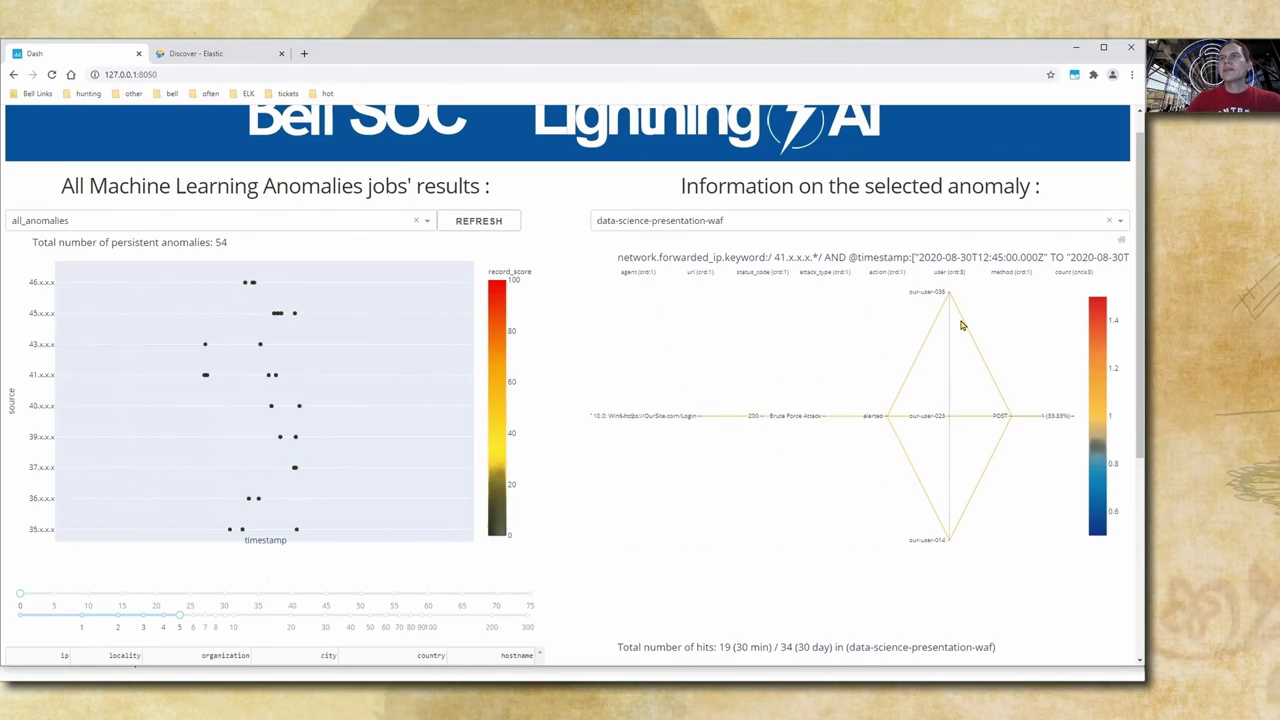
pyautogui.click(949, 310)
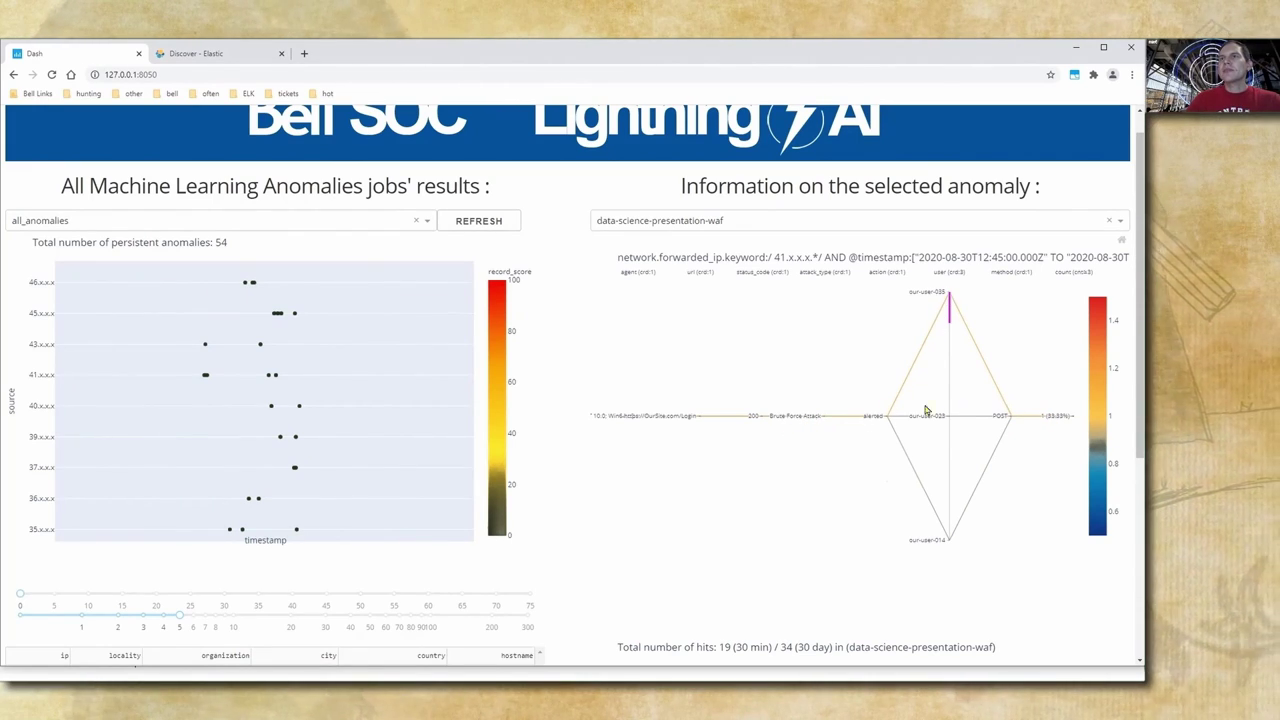
# Switch the 41.x.x.x details to data-science-presentation-iis and move the url axis right
pyautogui.click(1121, 222)
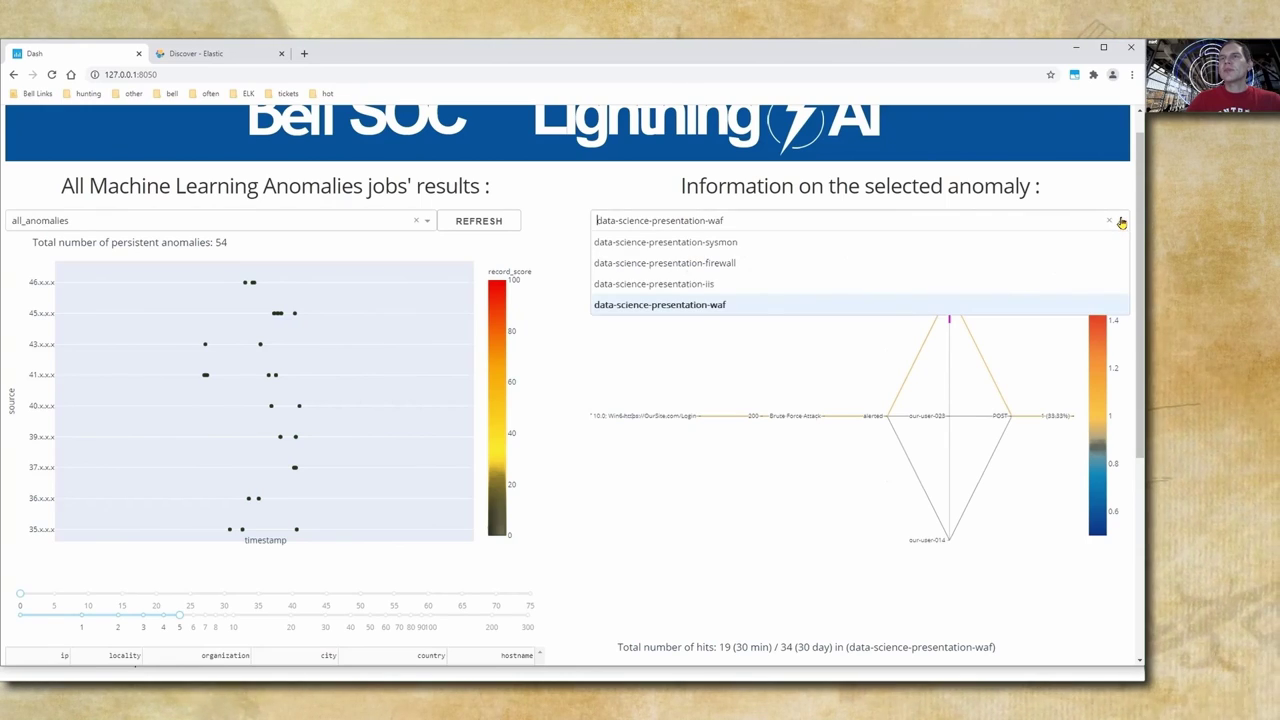
pyautogui.click(783, 283)
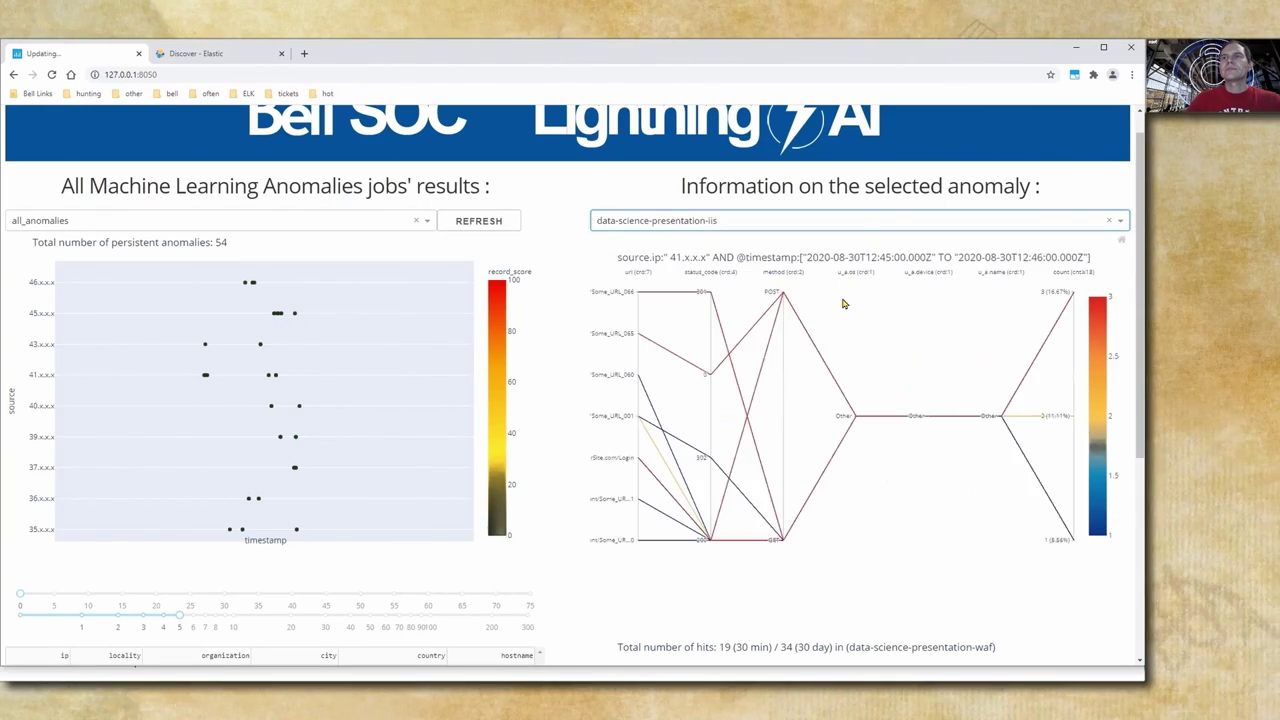
pyautogui.moveTo(637, 272); pyautogui.dragTo(975, 296)
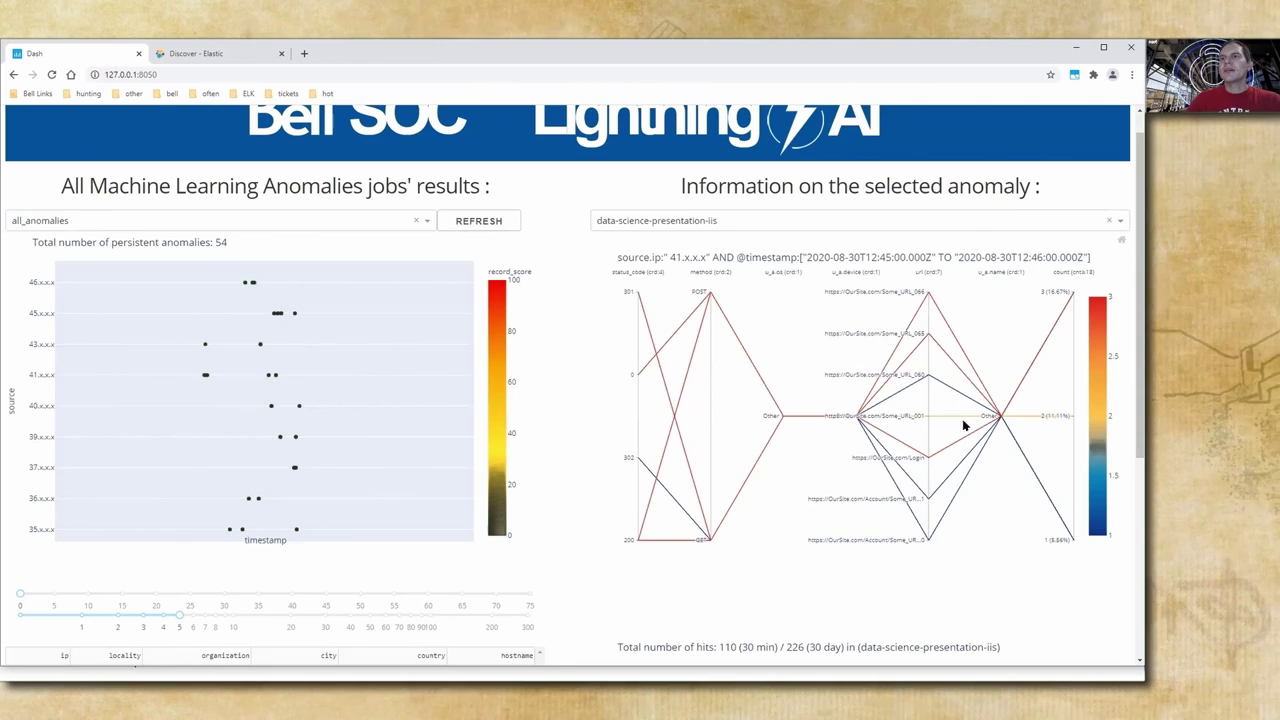
# Brush the url axis at Login and method at POST, then shift the url filter to Account
pyautogui.moveTo(929, 455); pyautogui.dragTo(929, 463)
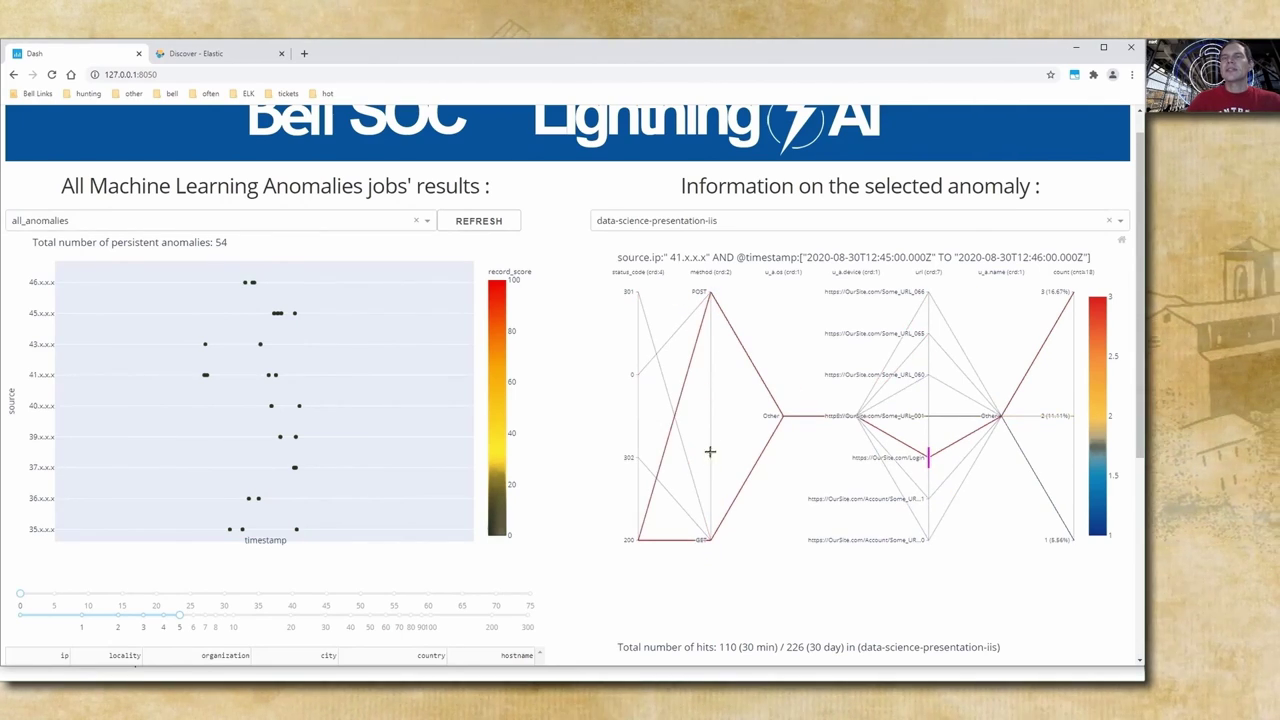
pyautogui.moveTo(711, 340); pyautogui.dragTo(711, 292)
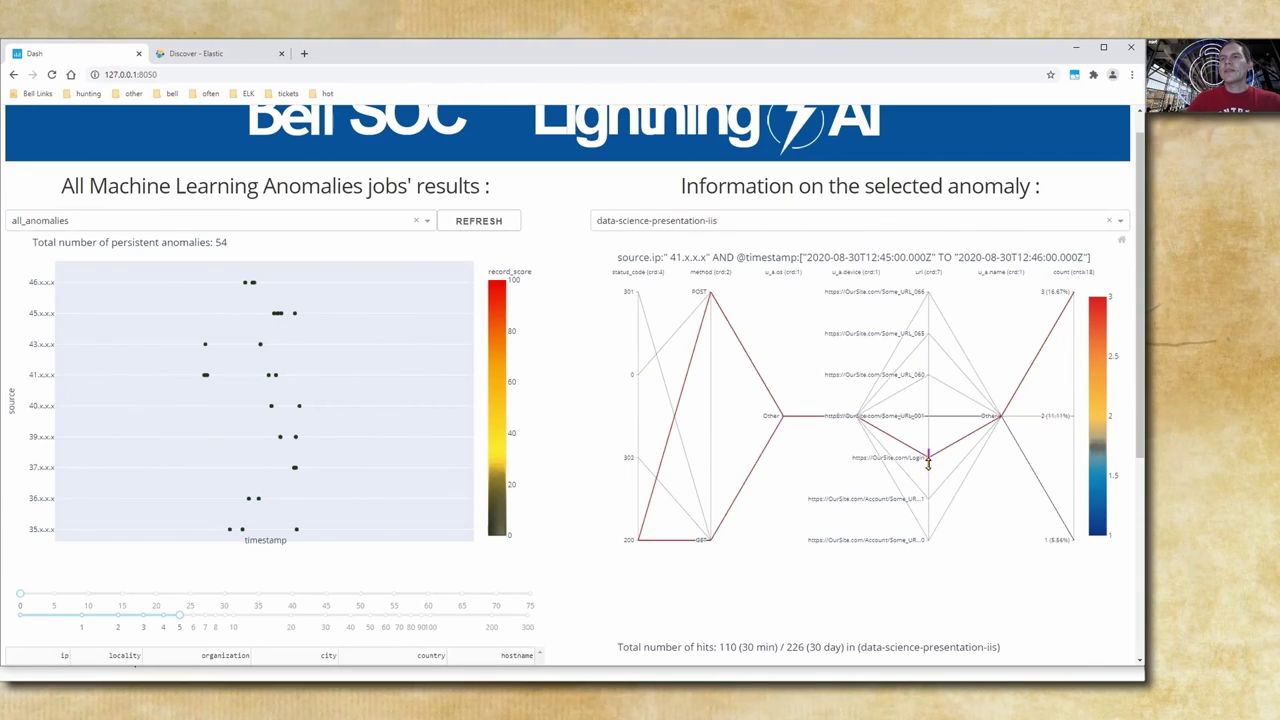
pyautogui.moveTo(928, 462); pyautogui.dragTo(925, 497)
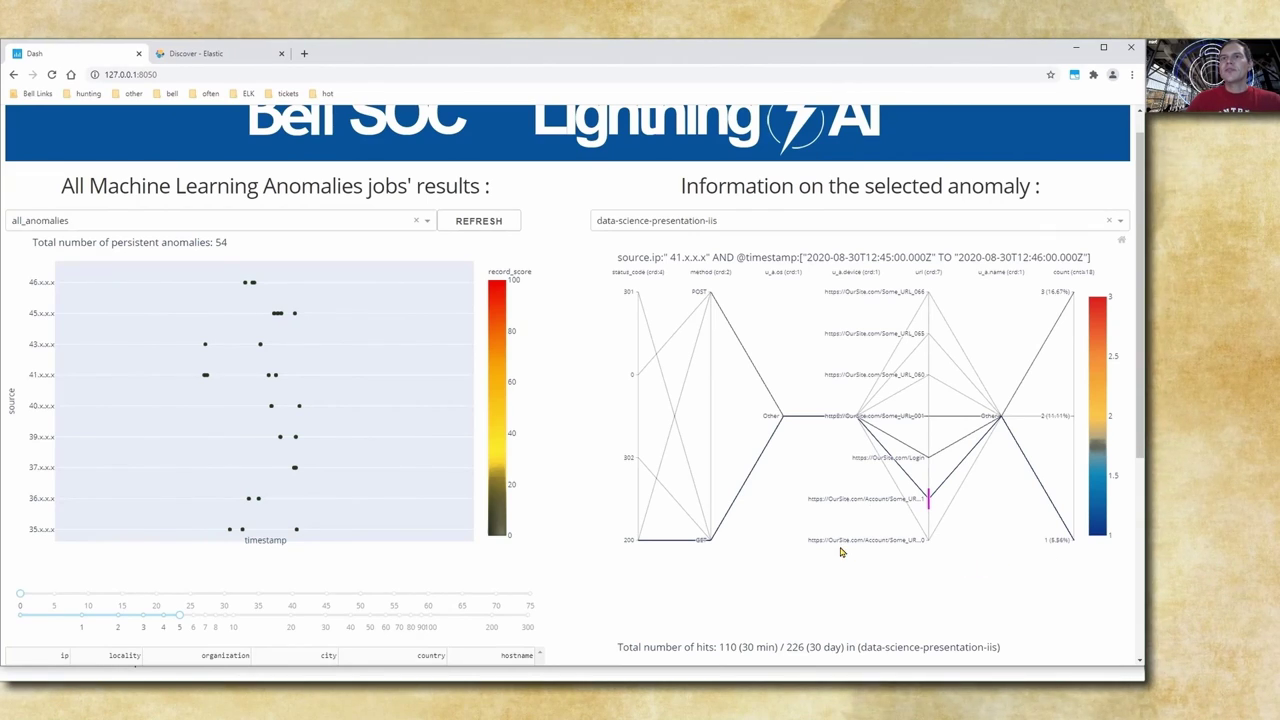
pyautogui.scroll(-3, 799, 566)
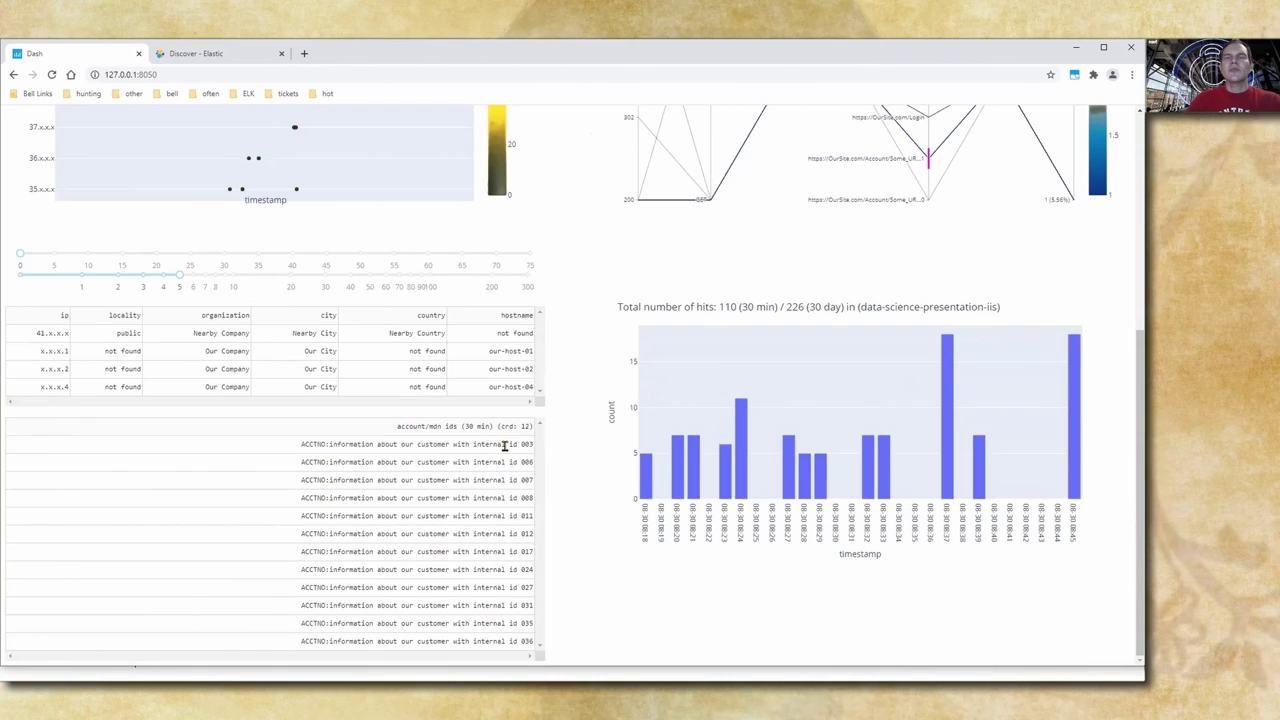
pyautogui.scroll(4, 505, 446)
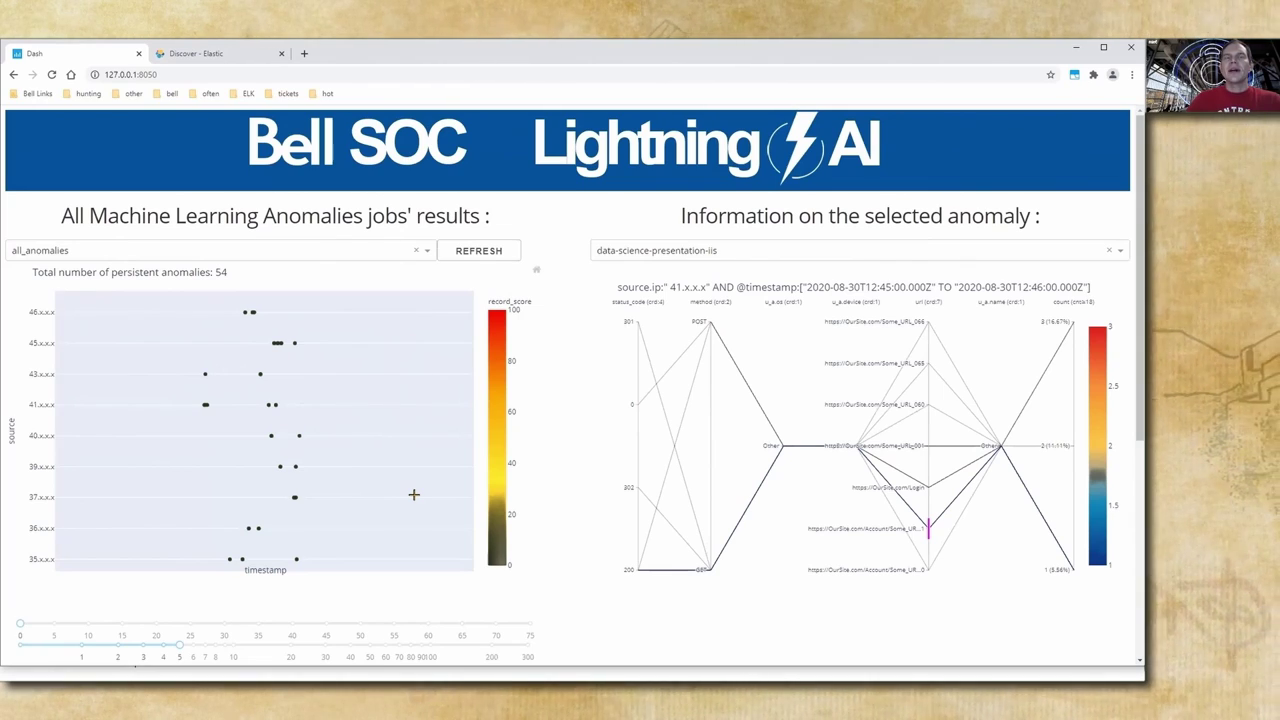
# Reset the scatter plot axes and set the upper range slider to 50, leaving 9 anomalies
pyautogui.click(538, 274)
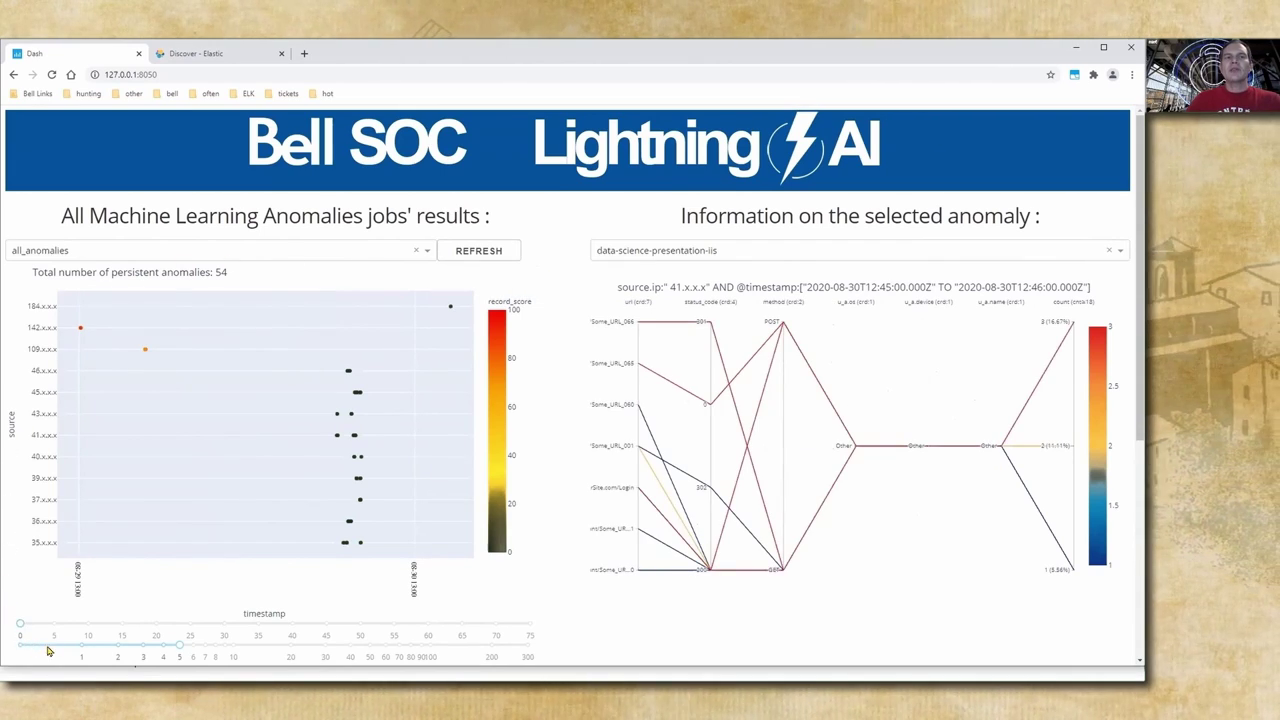
pyautogui.click(233, 649)
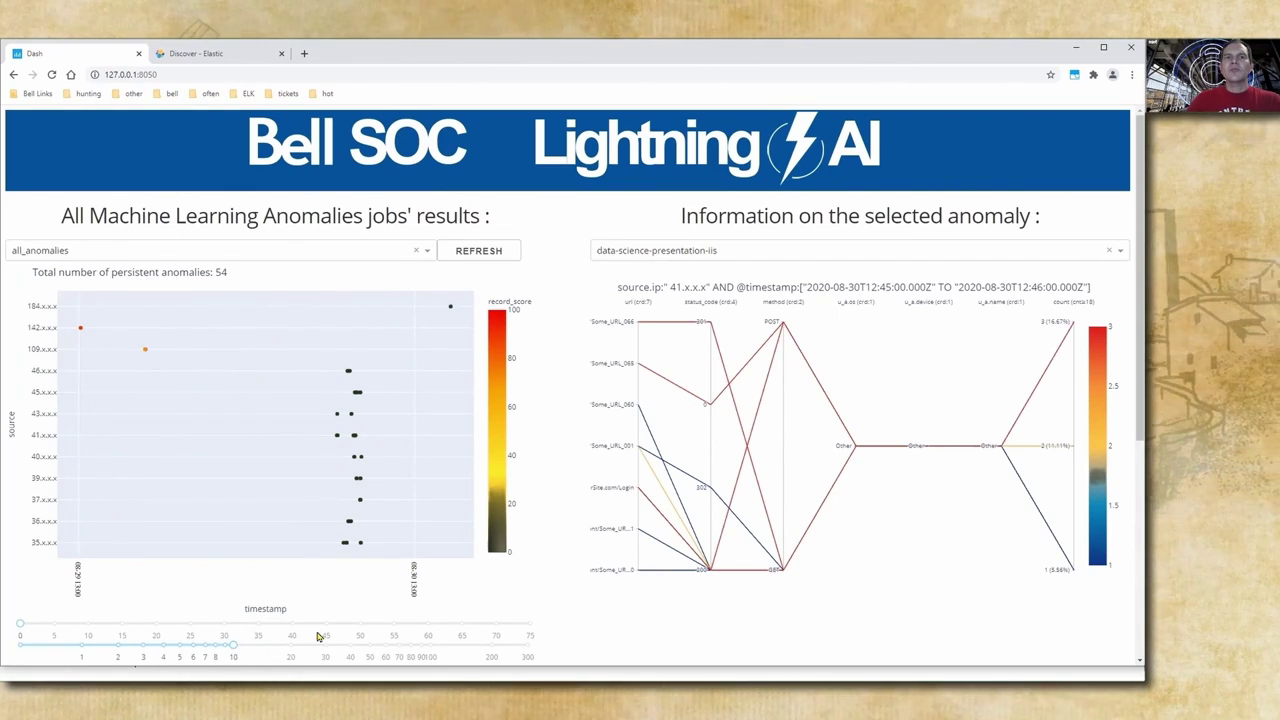
pyautogui.click(360, 624)
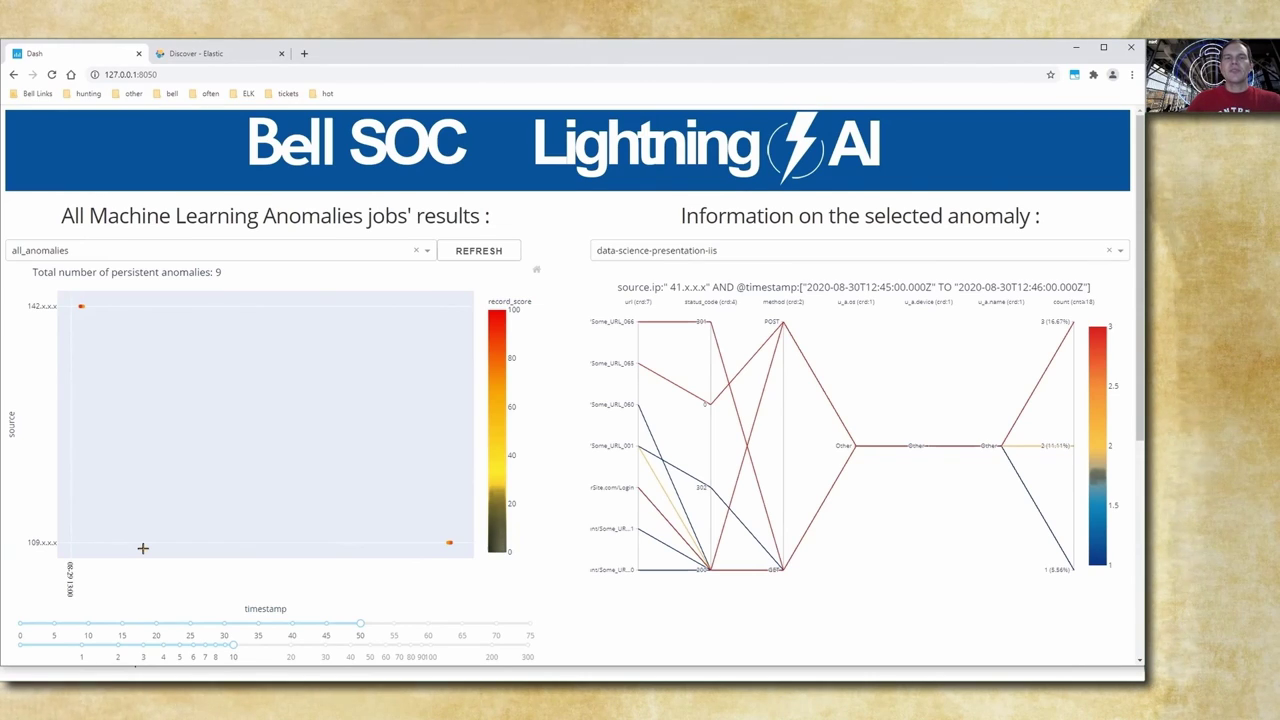
# Reset the upper range slider to its start to restore all 54 persistent anomalies
pyautogui.click(21, 628)
pyautogui.click(179, 645)
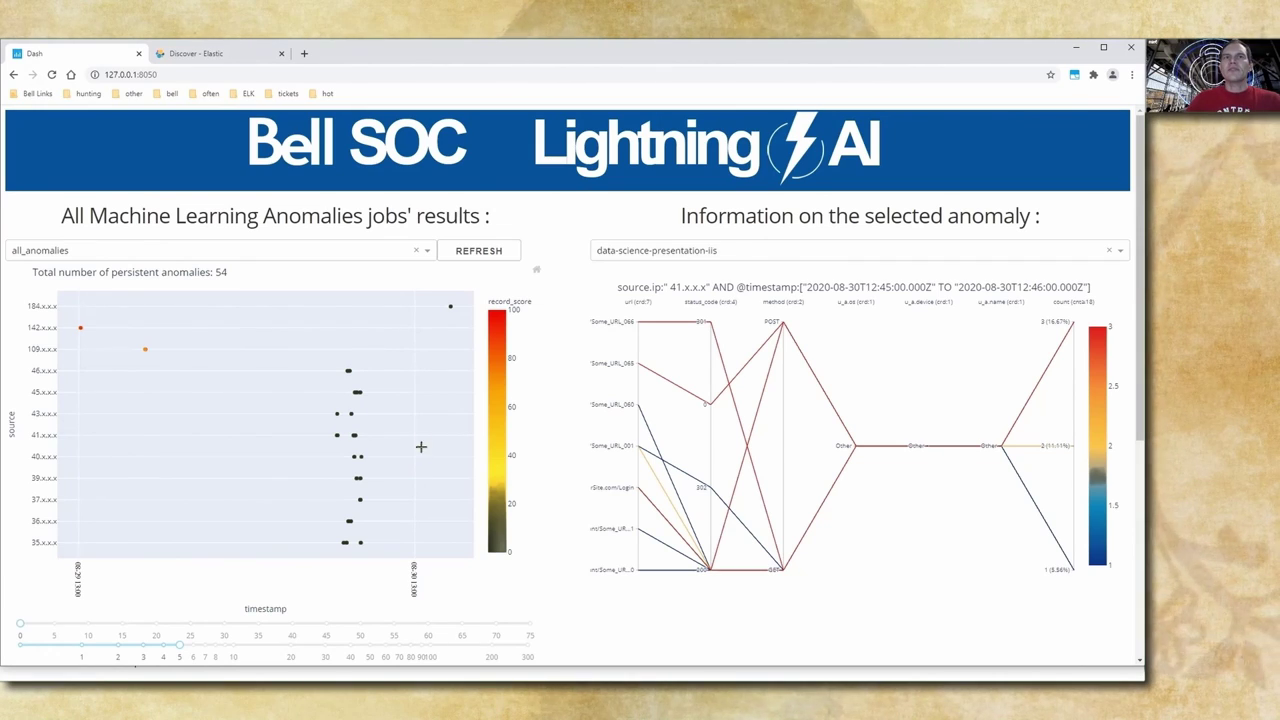
# Box-zoom the scatter plot onto source 184.x.x.x to show its two anomaly points
pyautogui.moveTo(435, 320); pyautogui.dragTo(462, 300)
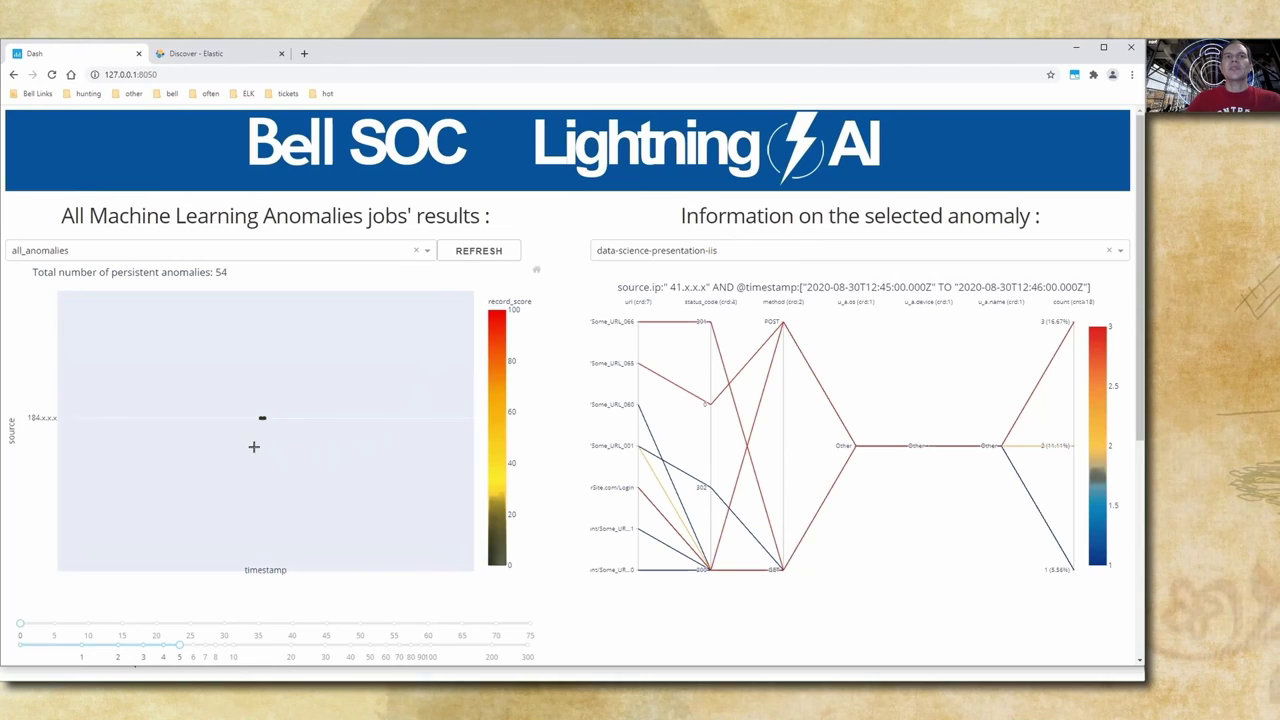
pyautogui.moveTo(240, 446); pyautogui.dragTo(314, 392)
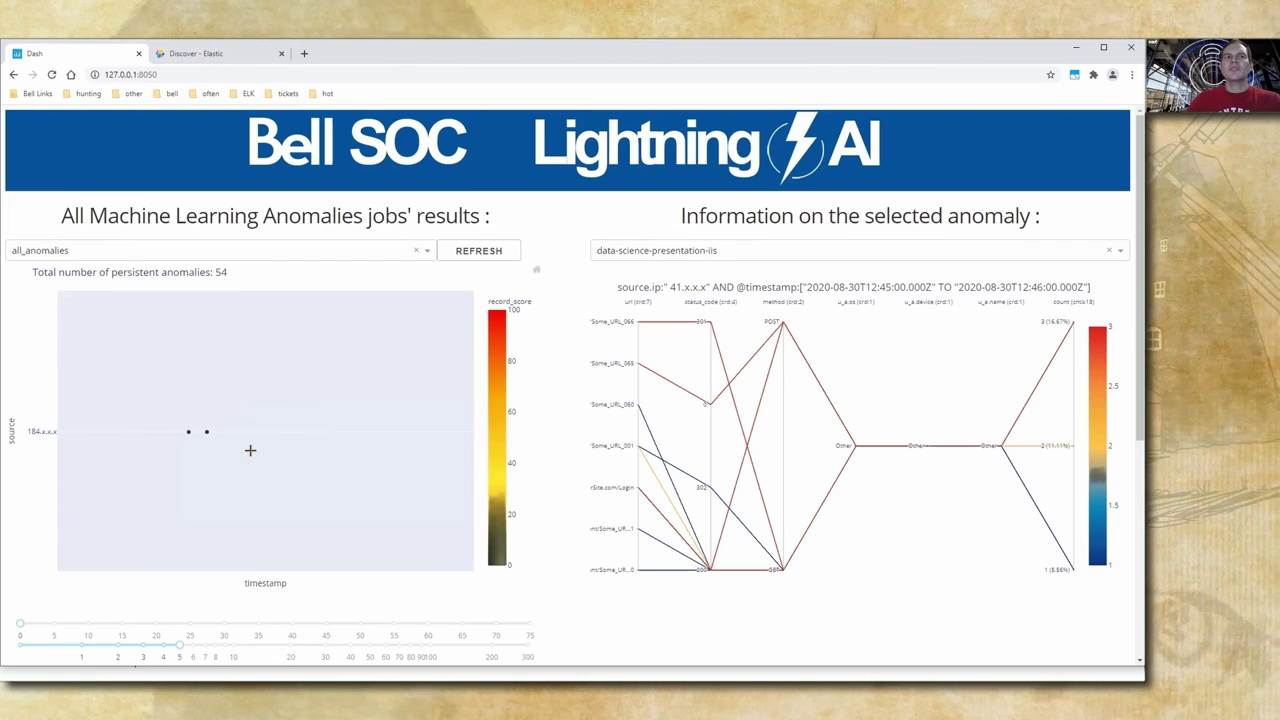
# Load 184.x.x.x's WAF details, place the user axis next to action, and brush the top user
pyautogui.click(206, 432)
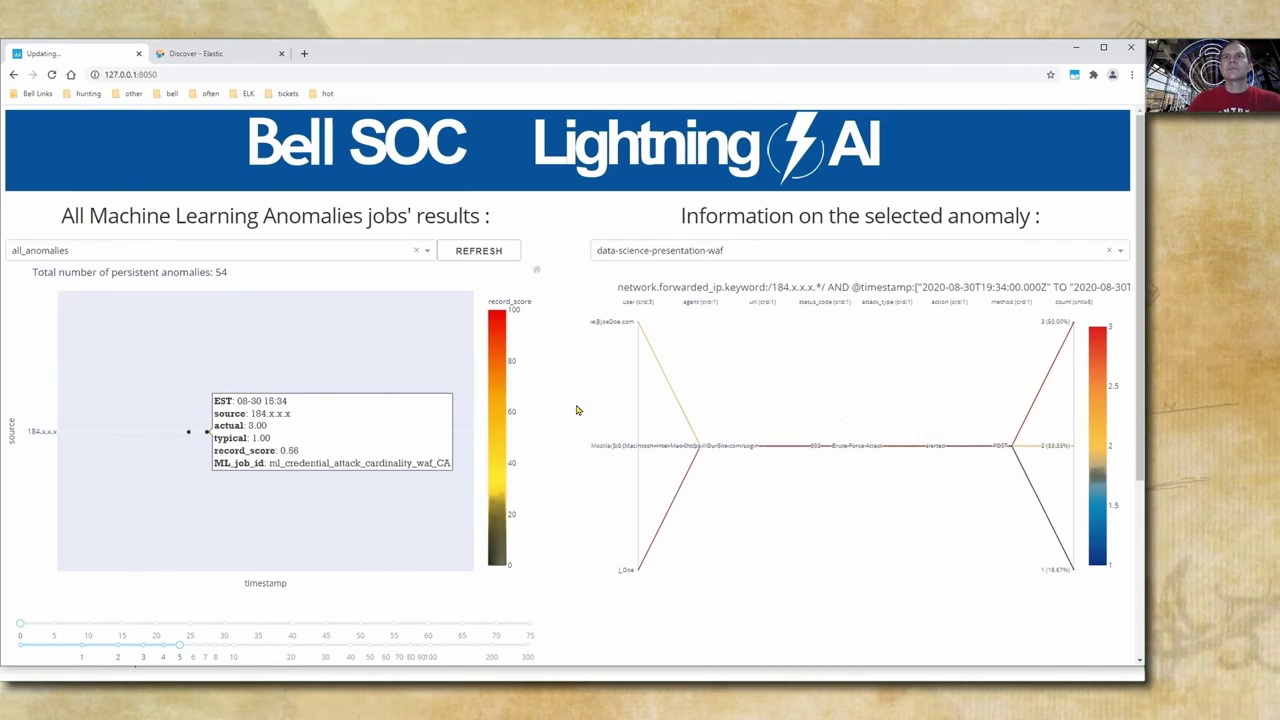
pyautogui.moveTo(638, 301); pyautogui.dragTo(954, 341)
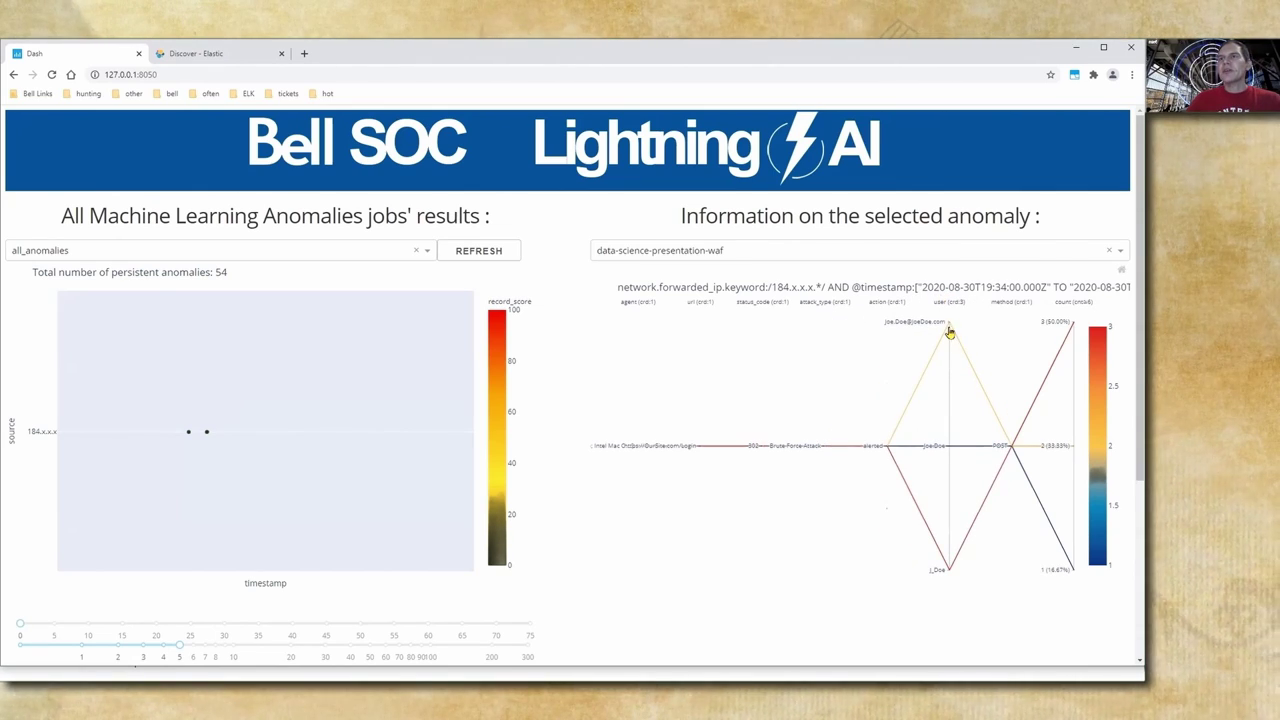
pyautogui.moveTo(949, 323); pyautogui.dragTo(949, 352)
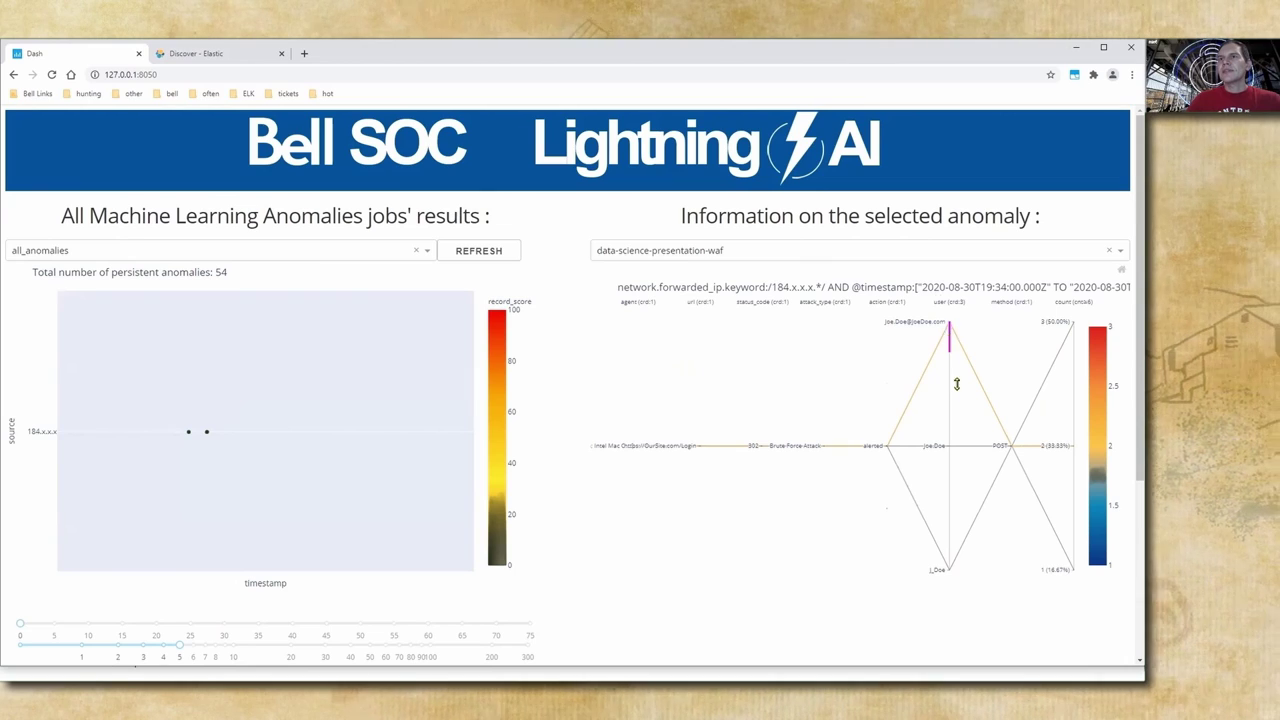
# Slide the user-axis filter across the middle and bottom users, settling on the middle user
pyautogui.moveTo(956, 384); pyautogui.dragTo(955, 446)
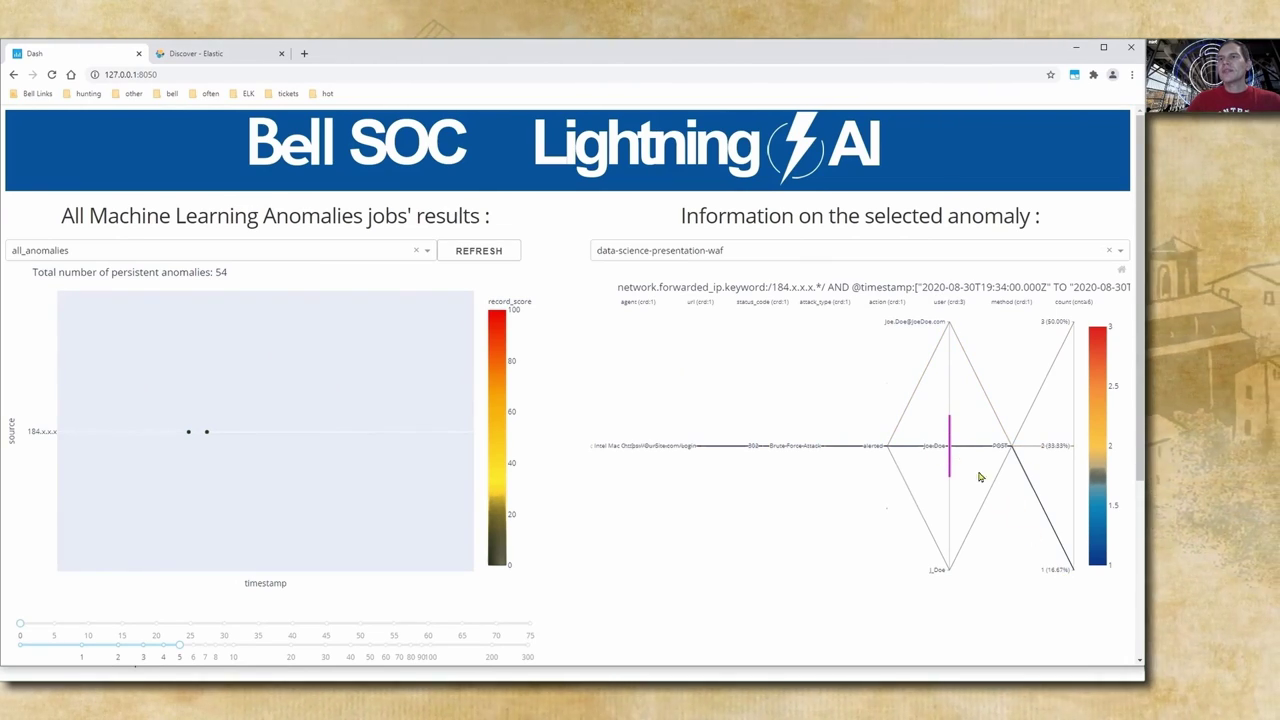
pyautogui.moveTo(950, 440); pyautogui.dragTo(946, 584)
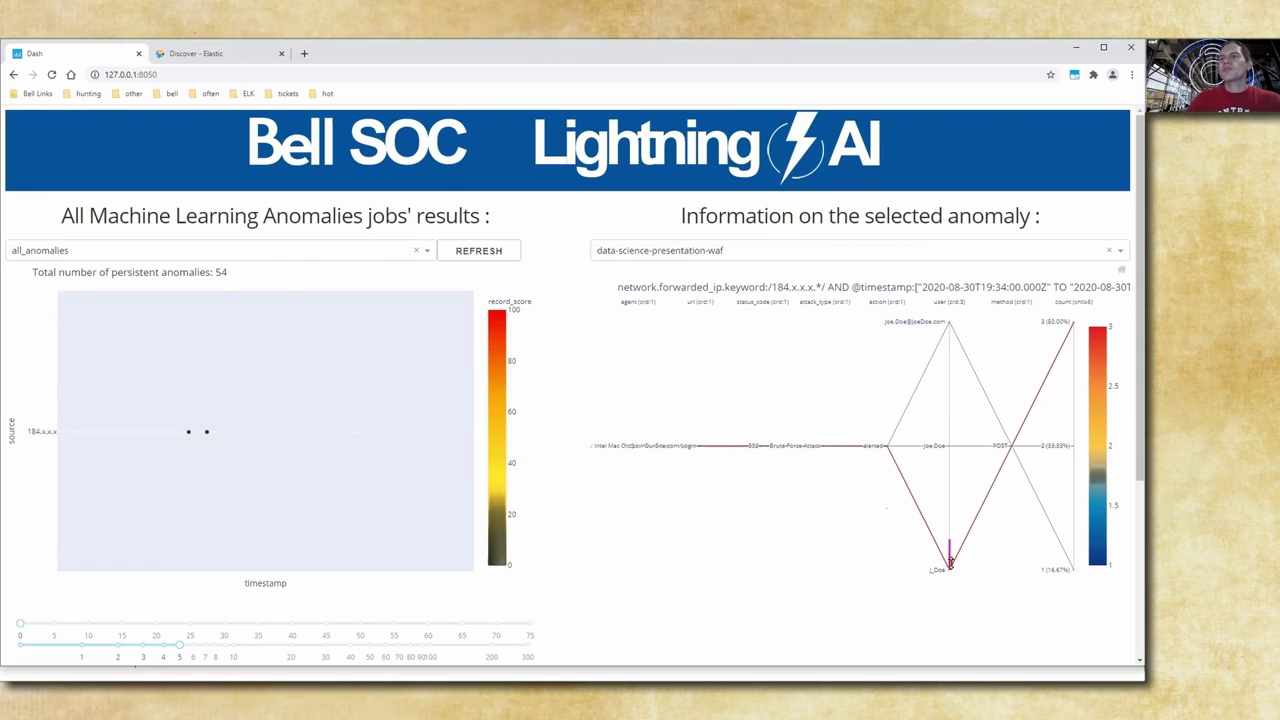
pyautogui.moveTo(950, 560); pyautogui.dragTo(948, 445)
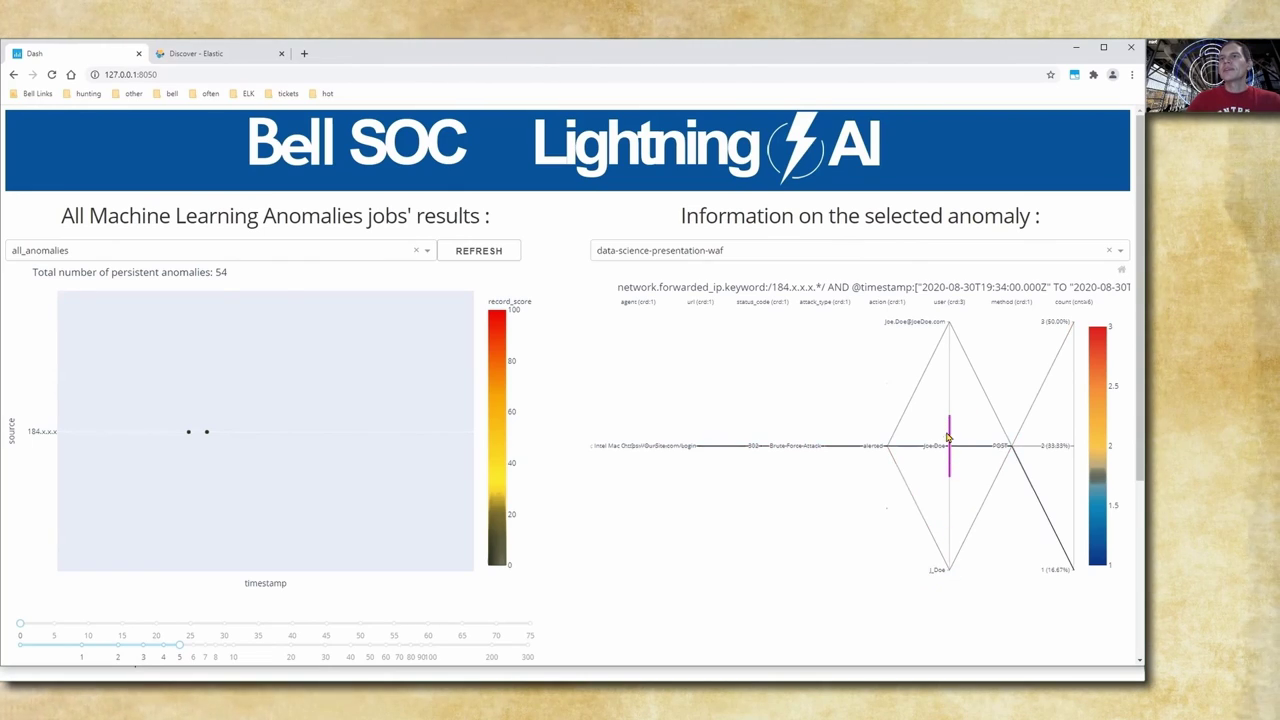
pyautogui.moveTo(948, 440); pyautogui.dragTo(948, 516)
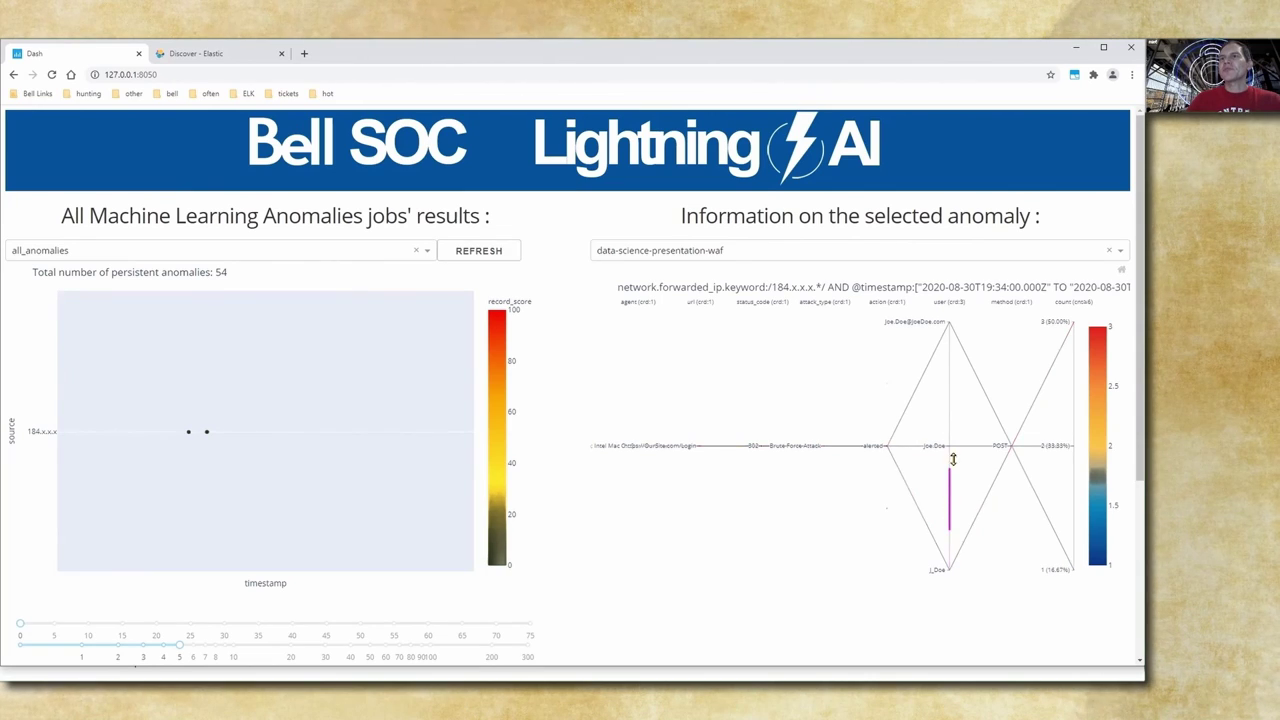
pyautogui.moveTo(953, 459); pyautogui.dragTo(955, 442)
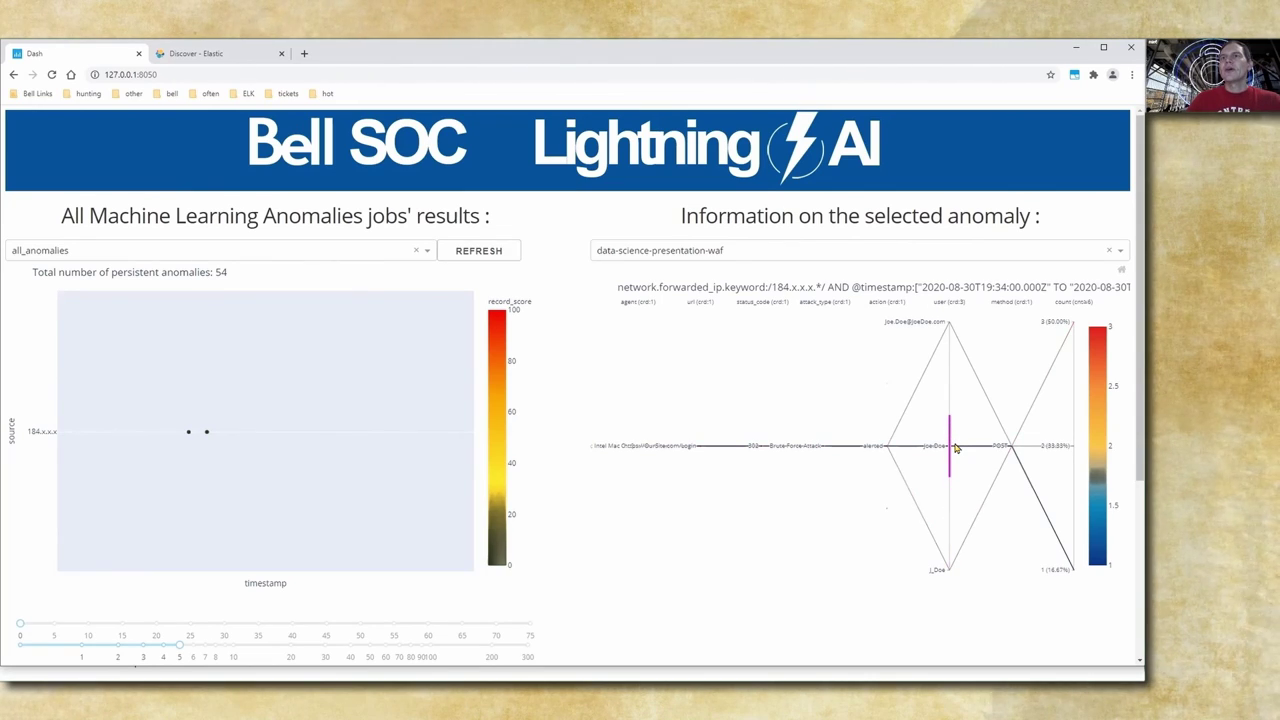
# Switch the 184.x.x.x details to data-science-presentation-iis and shift the url axis
pyautogui.click(1121, 252)
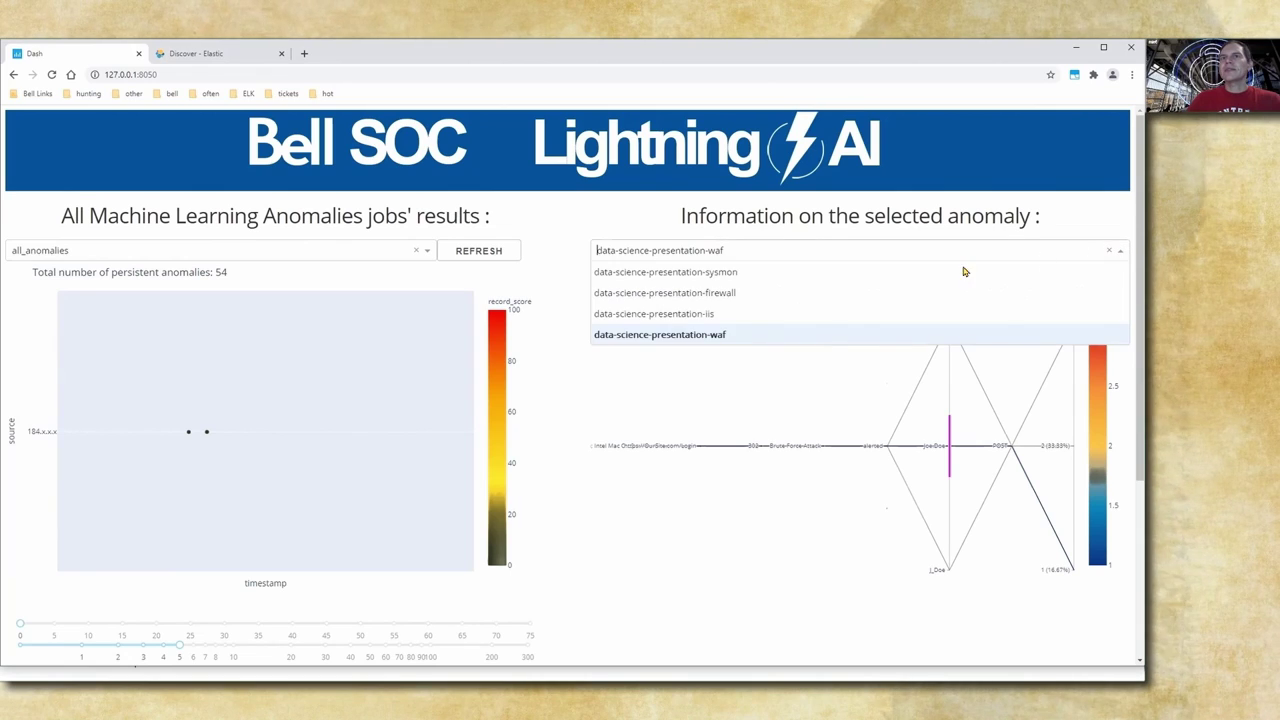
pyautogui.click(710, 313)
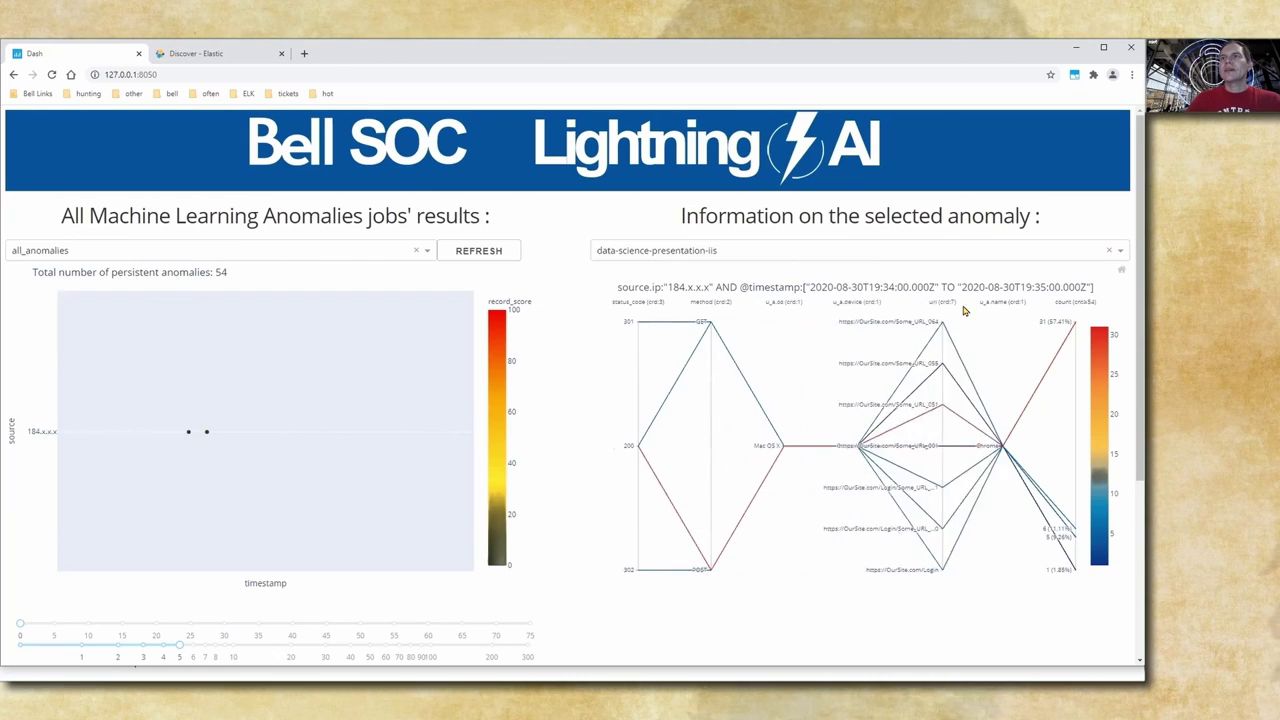
pyautogui.moveTo(965, 311); pyautogui.dragTo(965, 323)
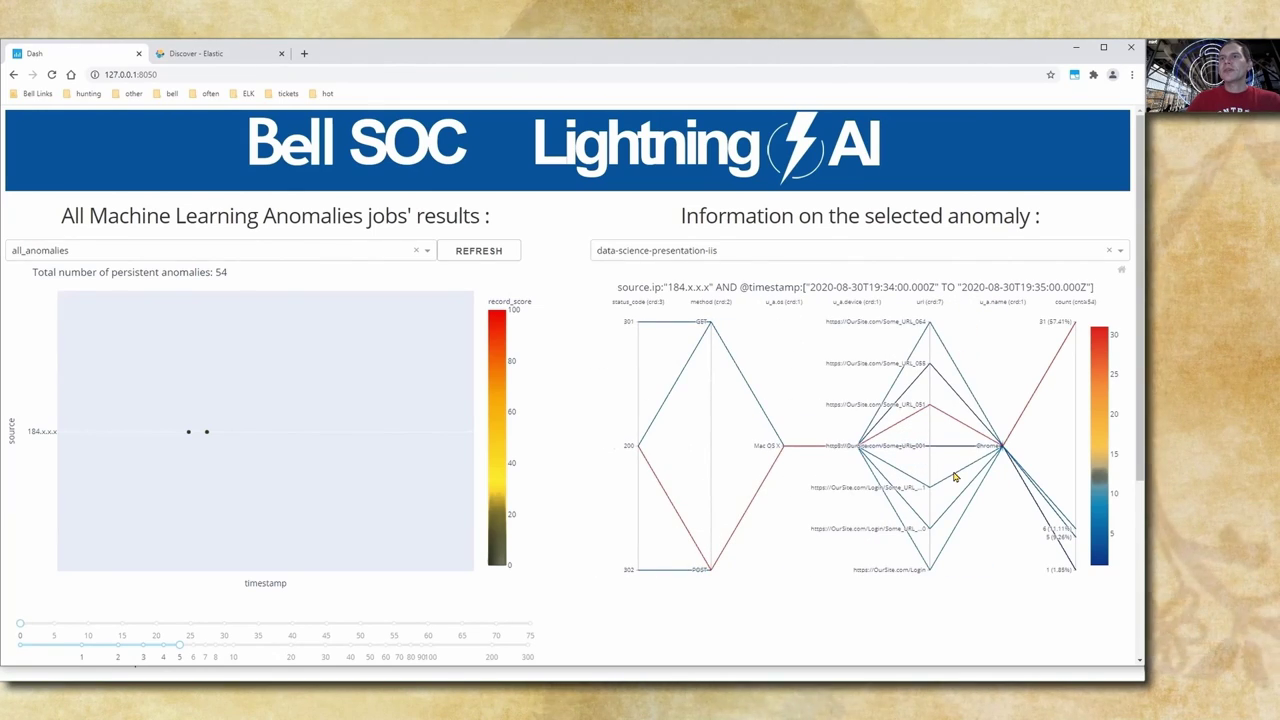
# Filter the url axis to the two Login/Some_URL values and select the anomaly query text
pyautogui.moveTo(931, 558); pyautogui.dragTo(930, 570)
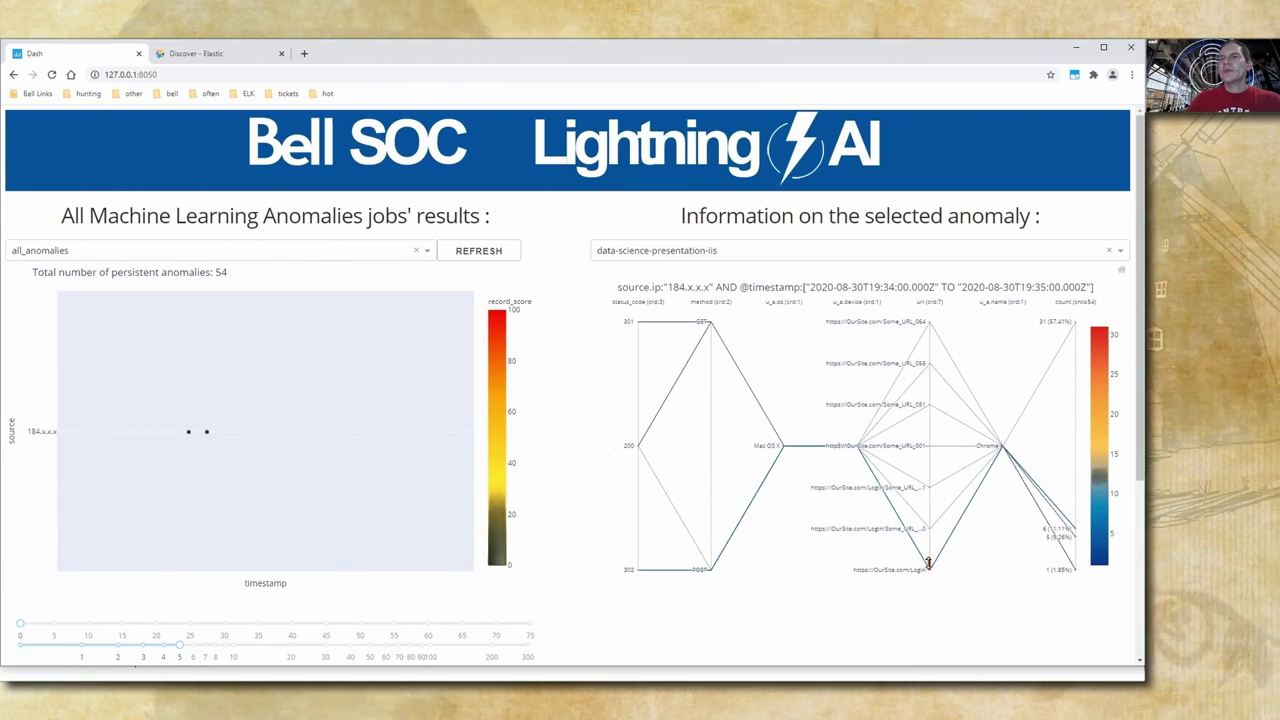
pyautogui.click(929, 522)
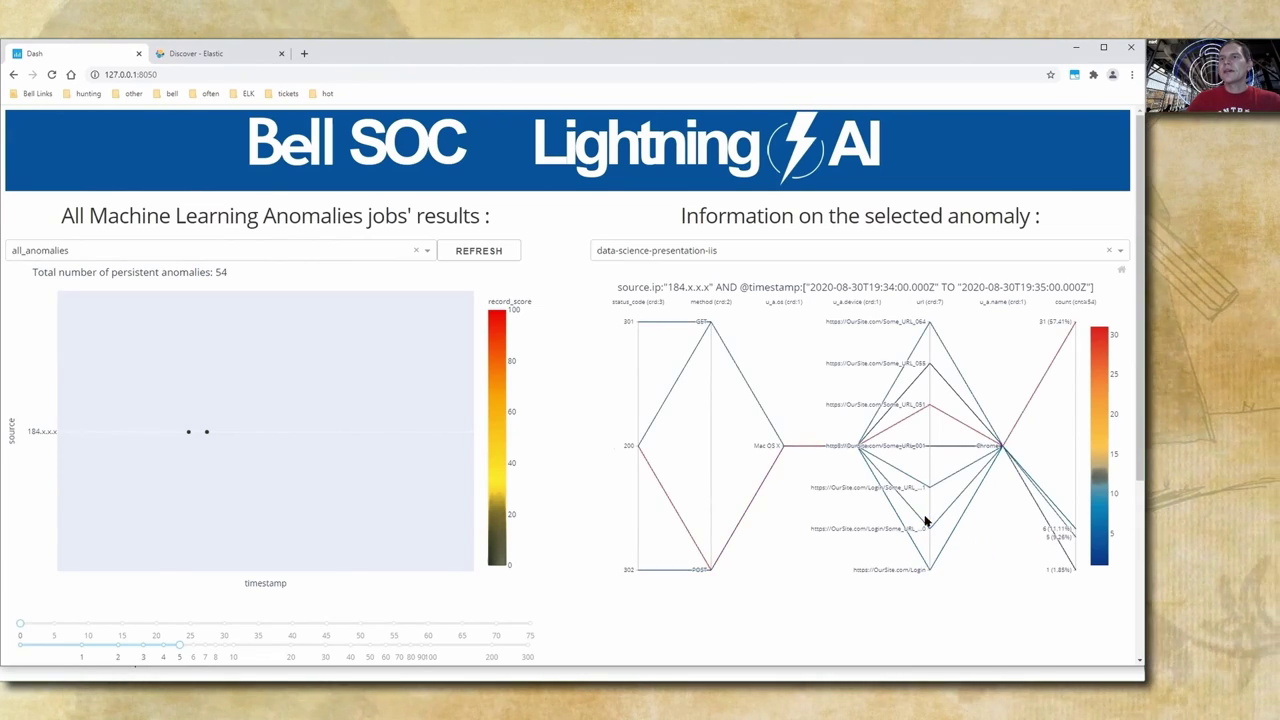
pyautogui.click(929, 530)
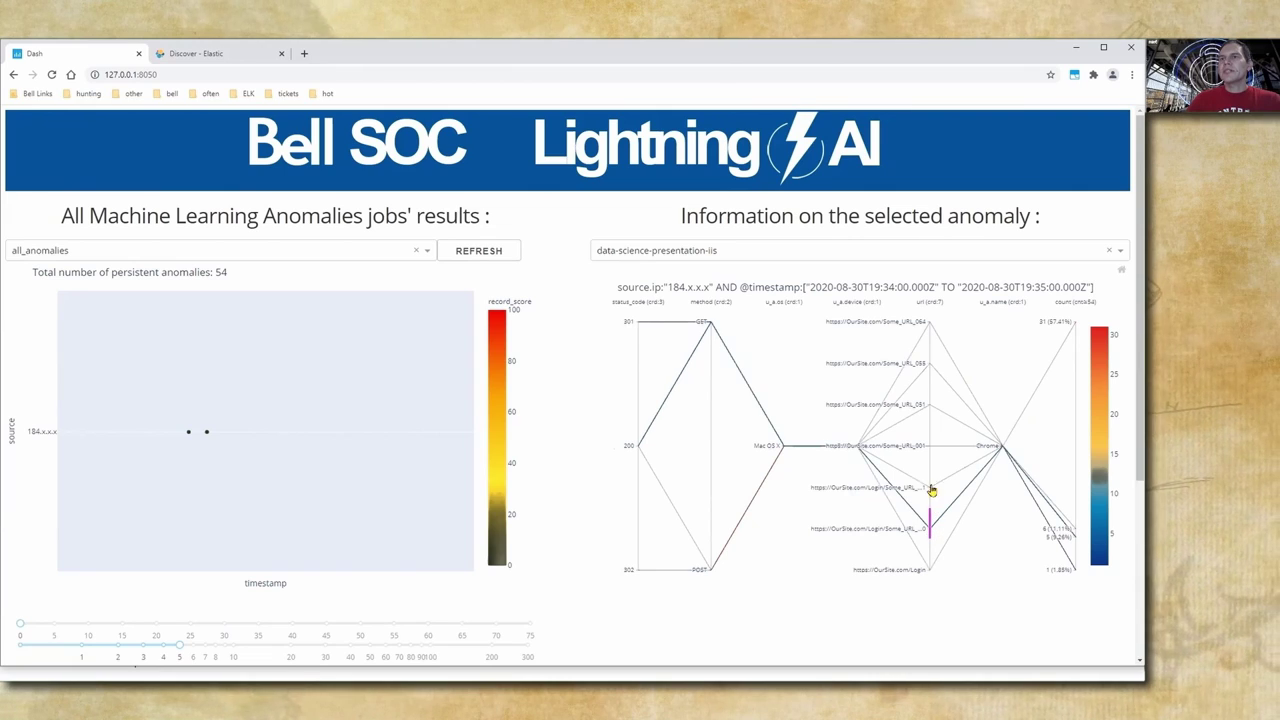
pyautogui.moveTo(931, 490); pyautogui.dragTo(931, 478)
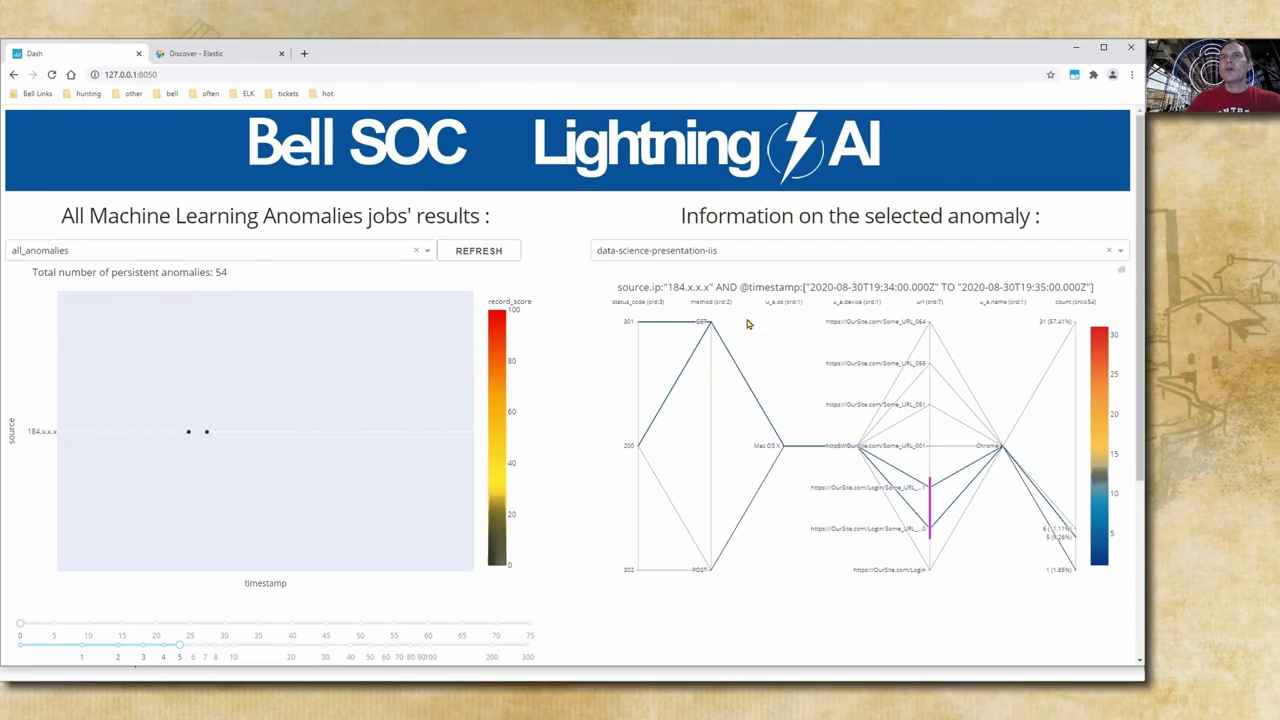
pyautogui.tripleClick(707, 288)
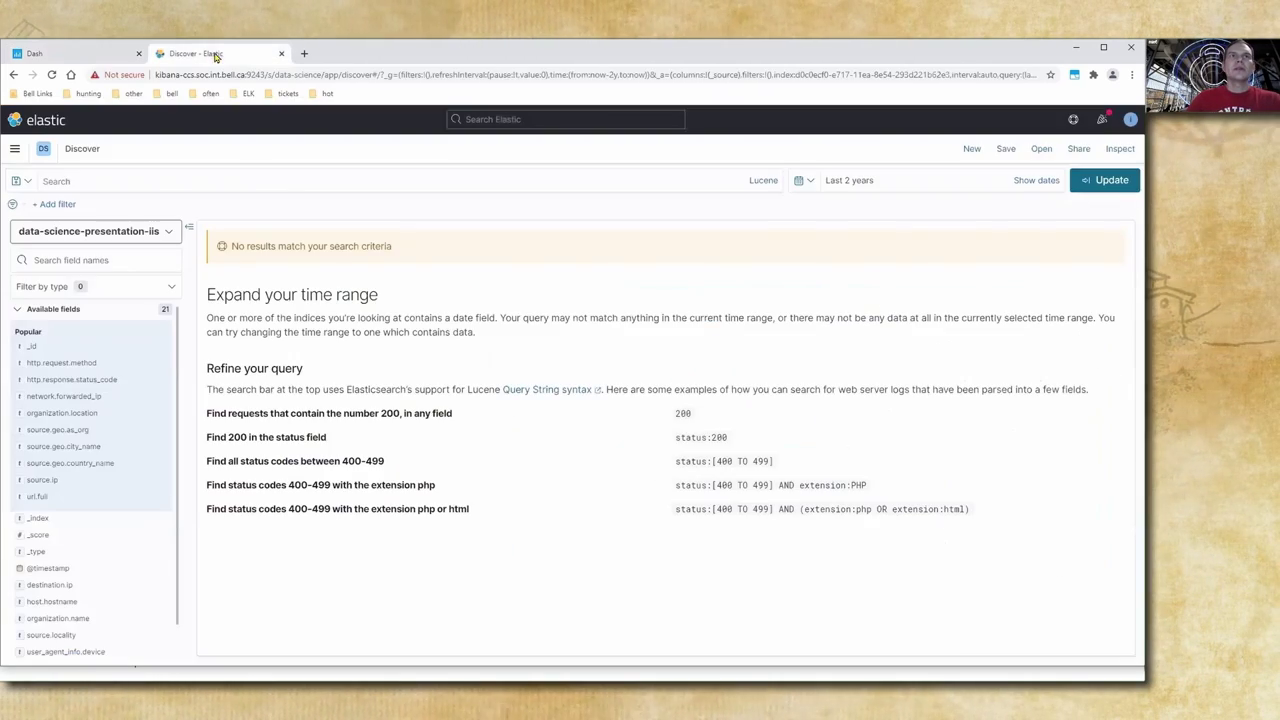
# Rerun the recent 184.x.x.x source.ip query in Kibana Discover and review its 54 IIS hits
pyautogui.click(205, 53)
pyautogui.click(244, 176)
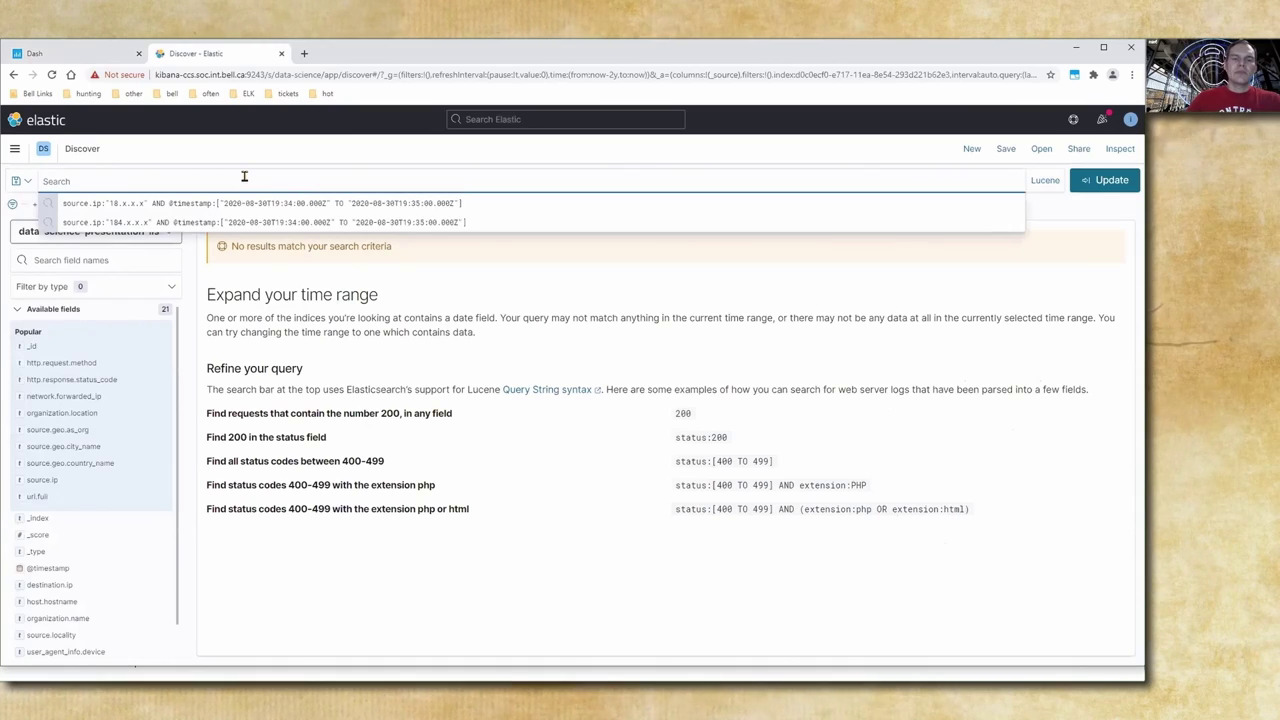
pyautogui.press('Down')
pyautogui.press('Down')
pyautogui.press('Return')
pyautogui.press('Return')
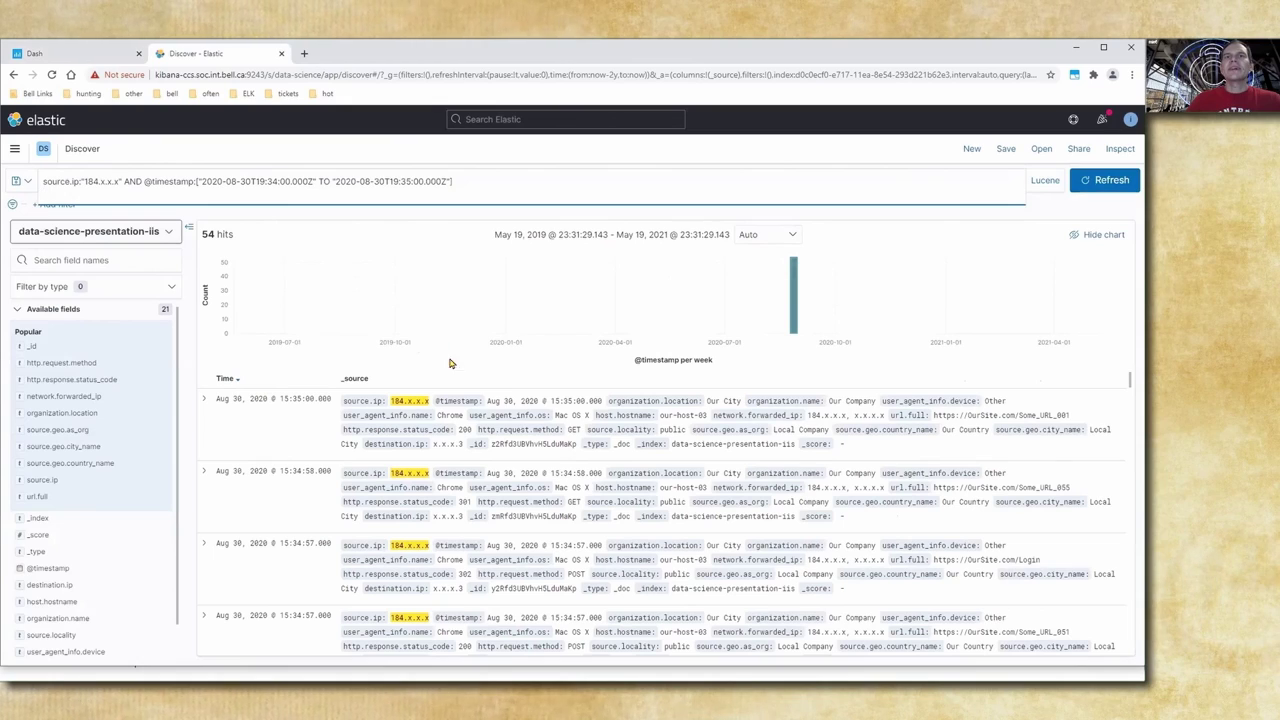
pyautogui.scroll(-3, 510, 413)
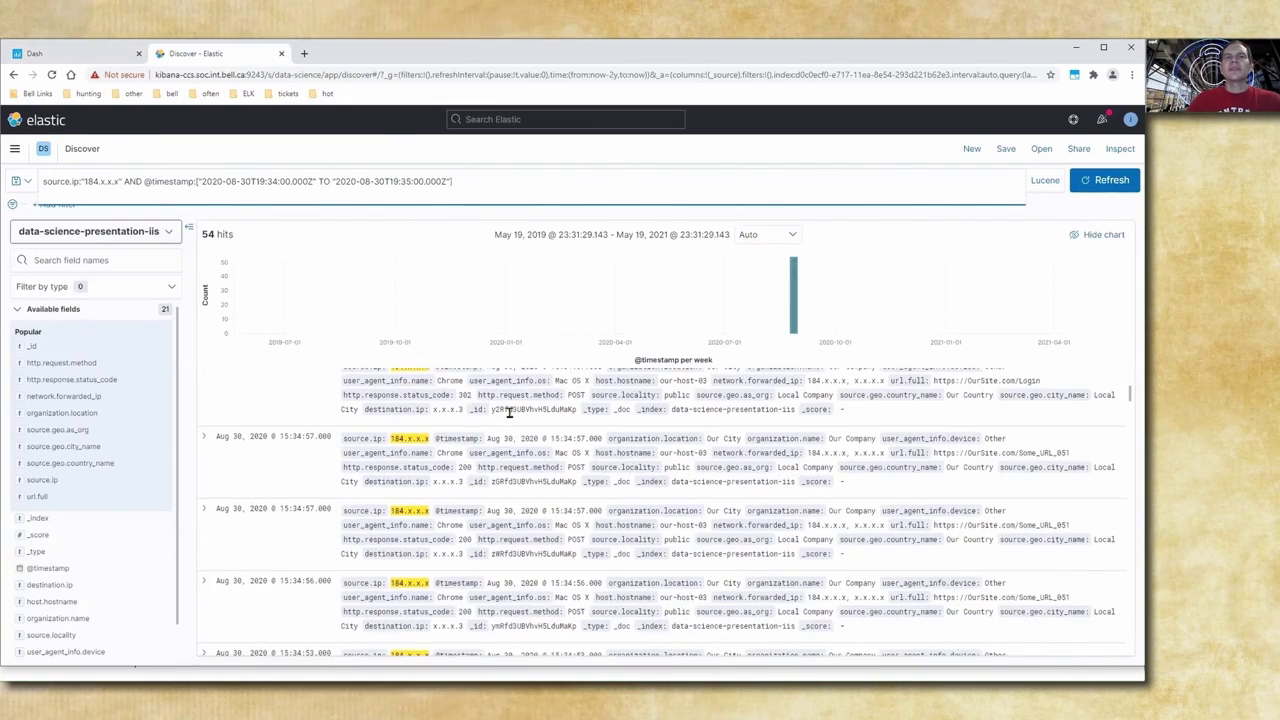
pyautogui.scroll(-1, 505, 415)
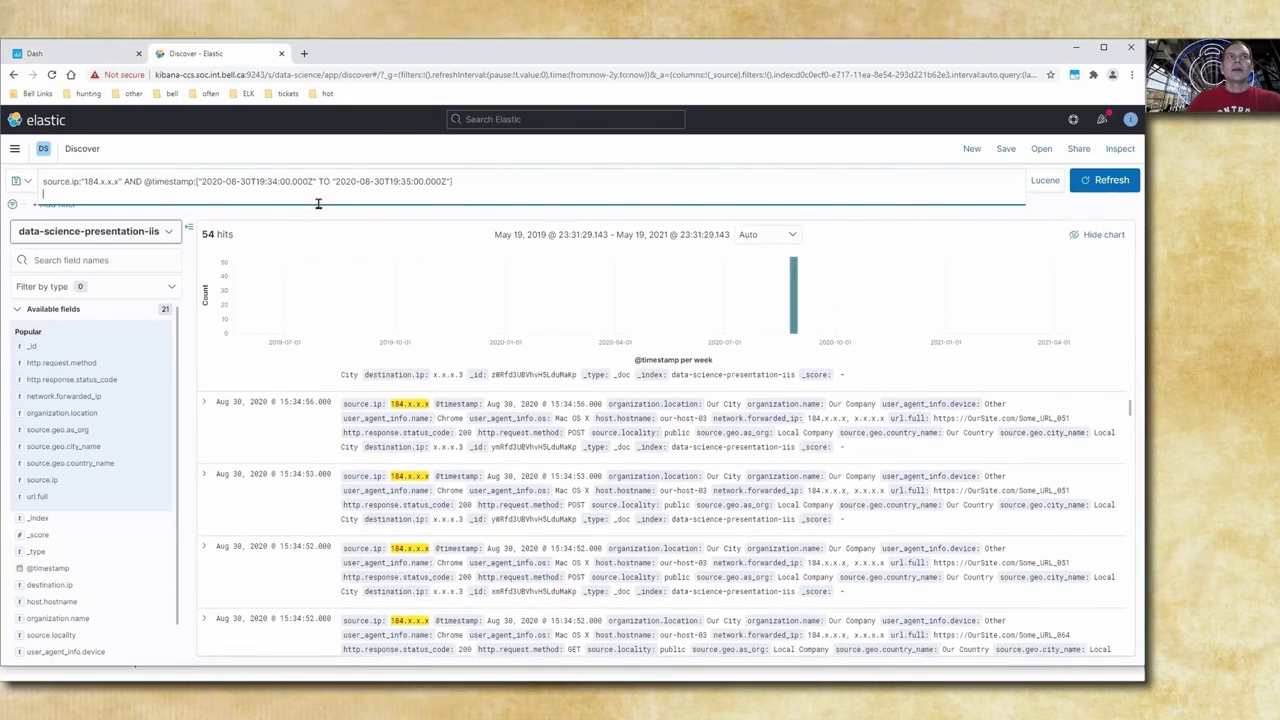
pyautogui.click(88, 58)
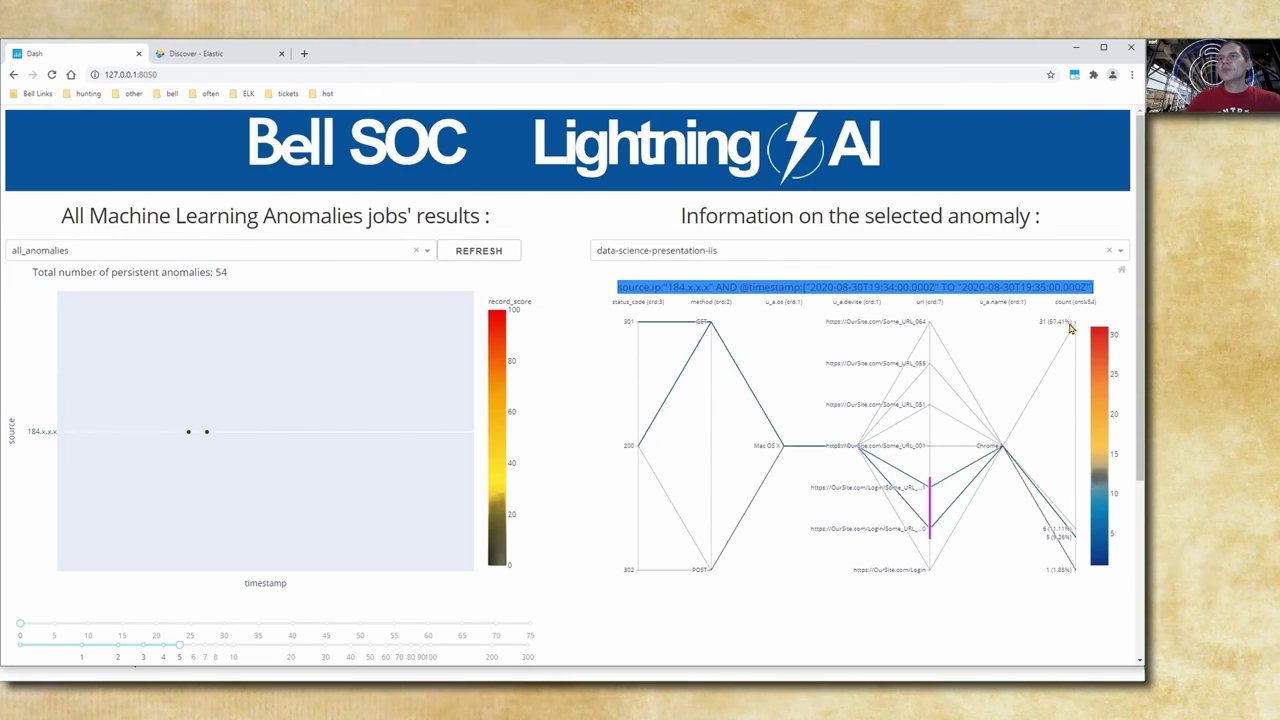
# Clear the url-axis filter, limit the IIS chart to paths with count 31, and advance to the takeaways slide
pyautogui.click(930, 502)
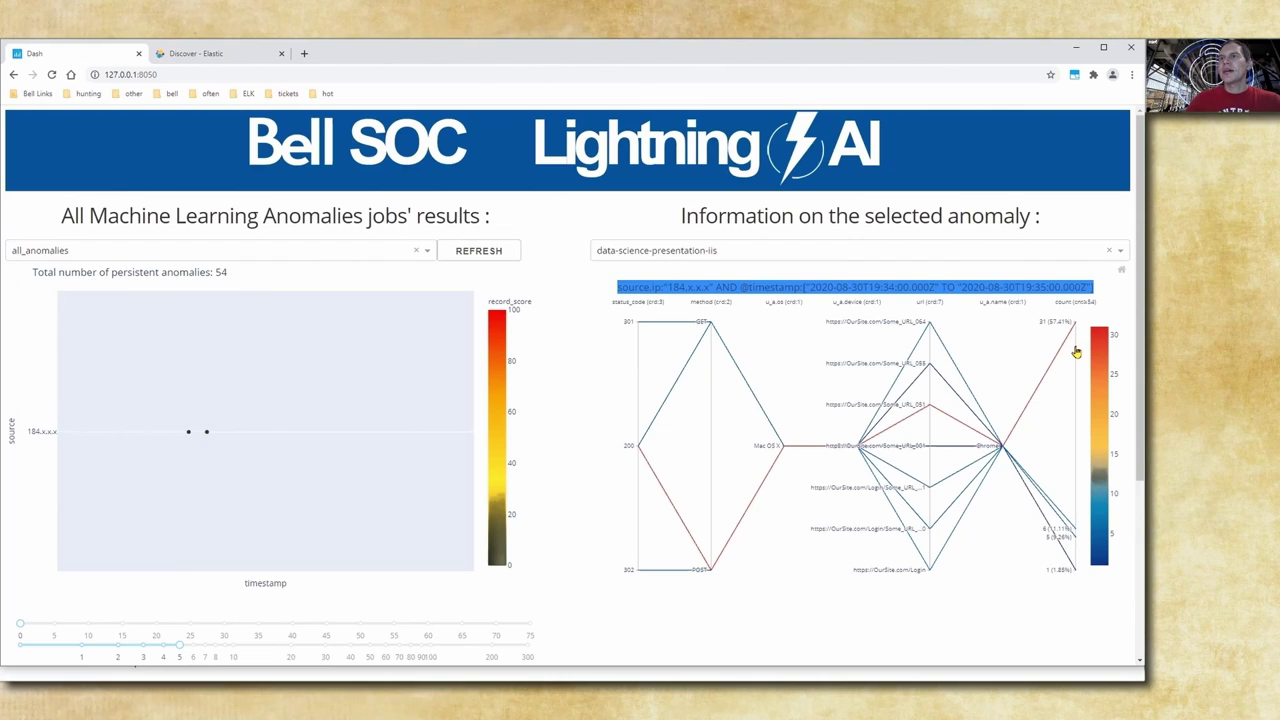
pyautogui.moveTo(1076, 352); pyautogui.dragTo(1075, 372)
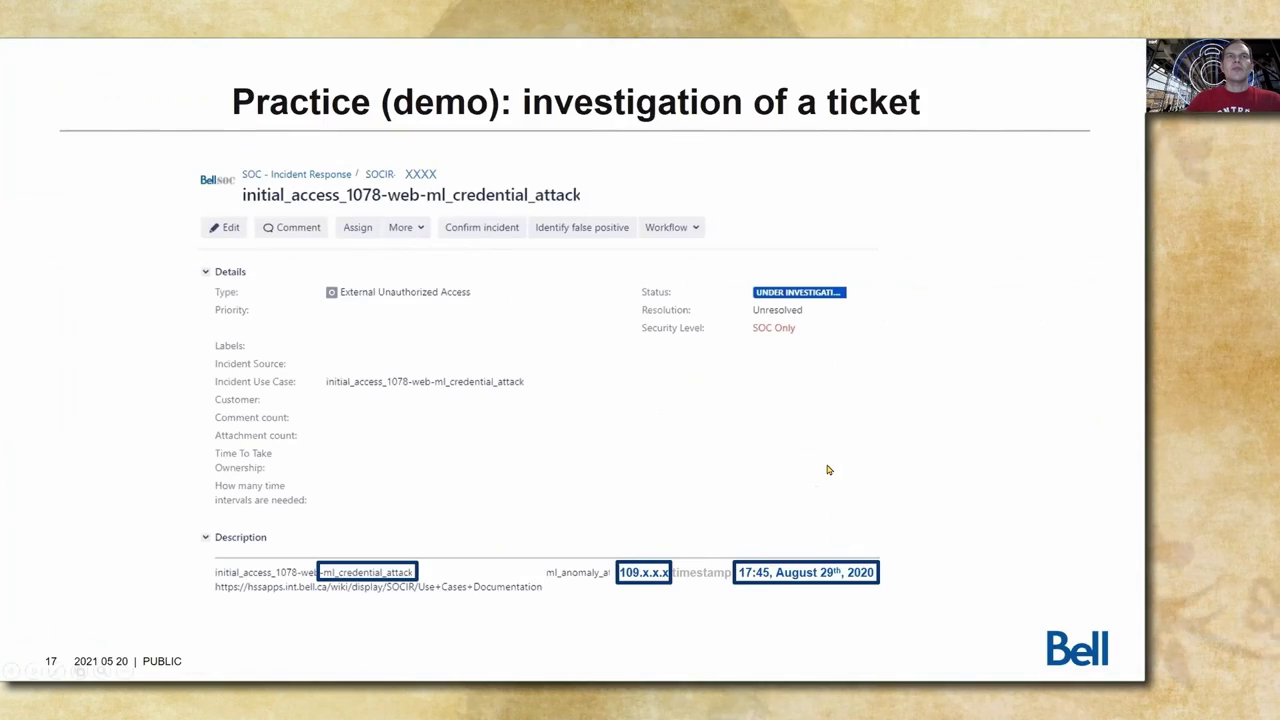
pyautogui.press('Right')
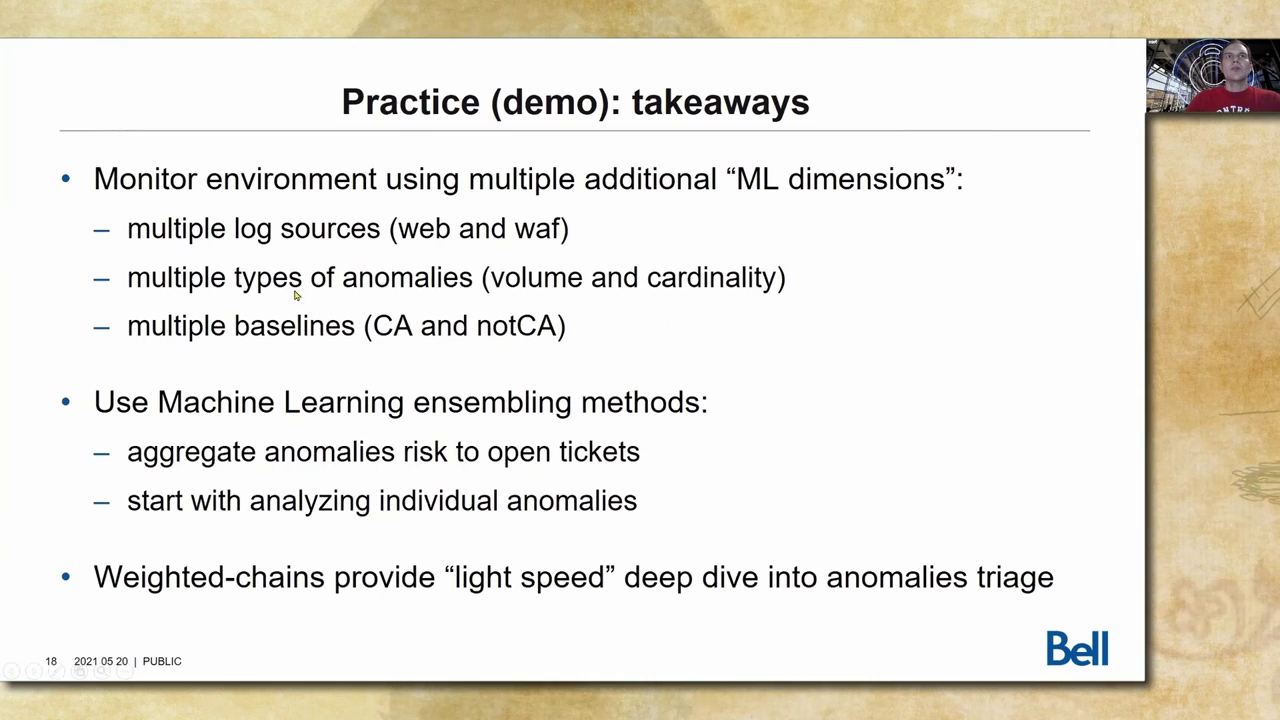